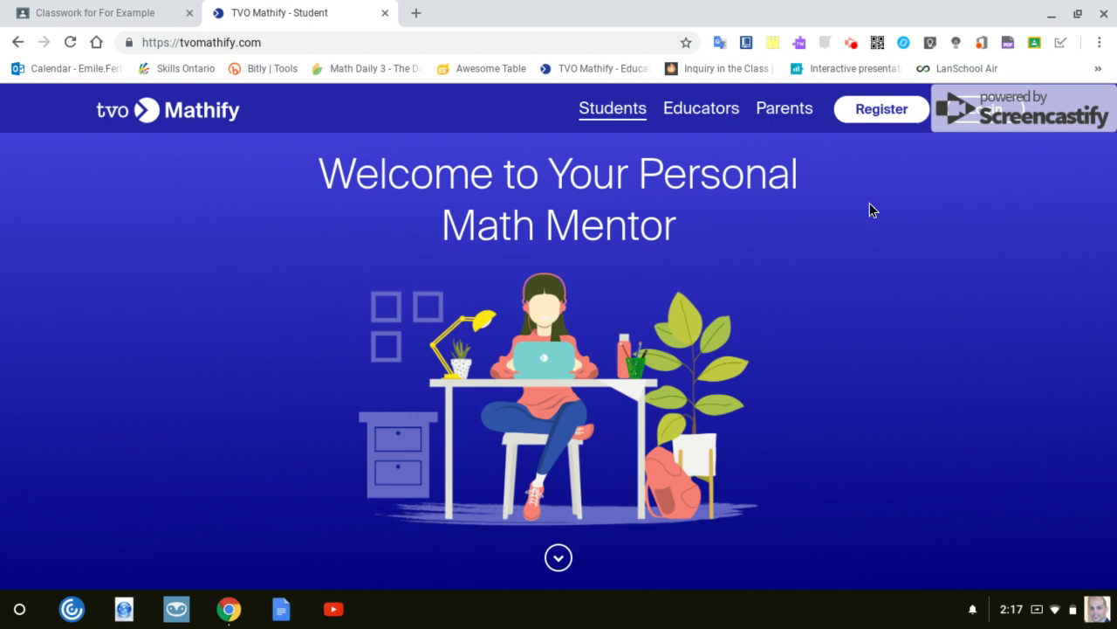
Step: Choose to register a new Mathify account as a student
{"action": "left_click", "coordinate": [995, 110]}
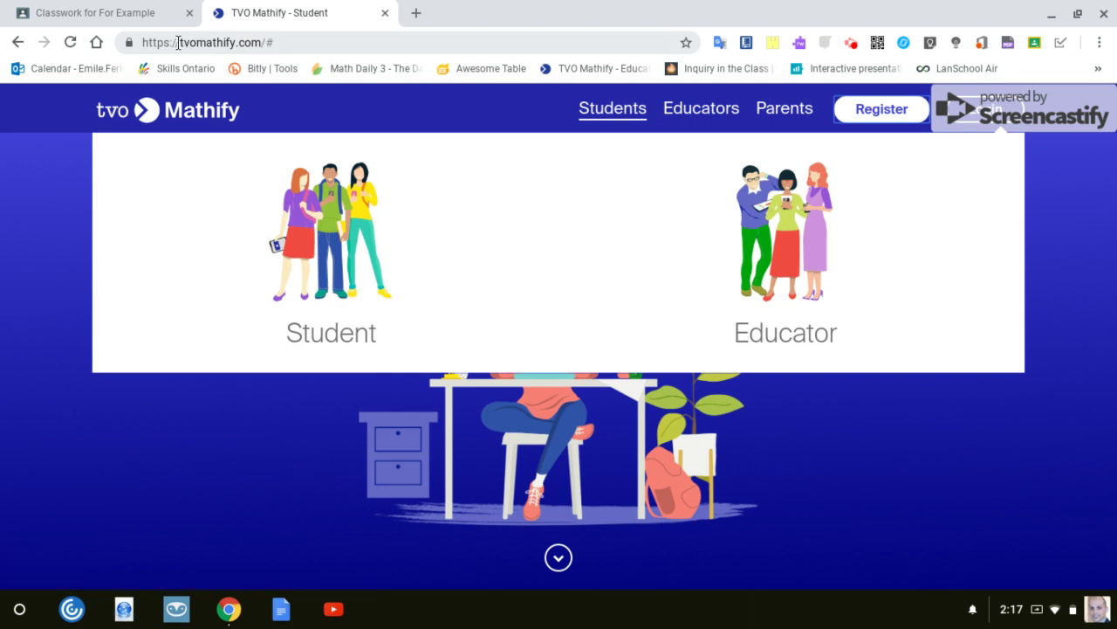
{"action": "double_click", "coordinate": [250, 43]}
{"action": "left_click", "coordinate": [249, 46]}
{"action": "left_click", "coordinate": [248, 46]}
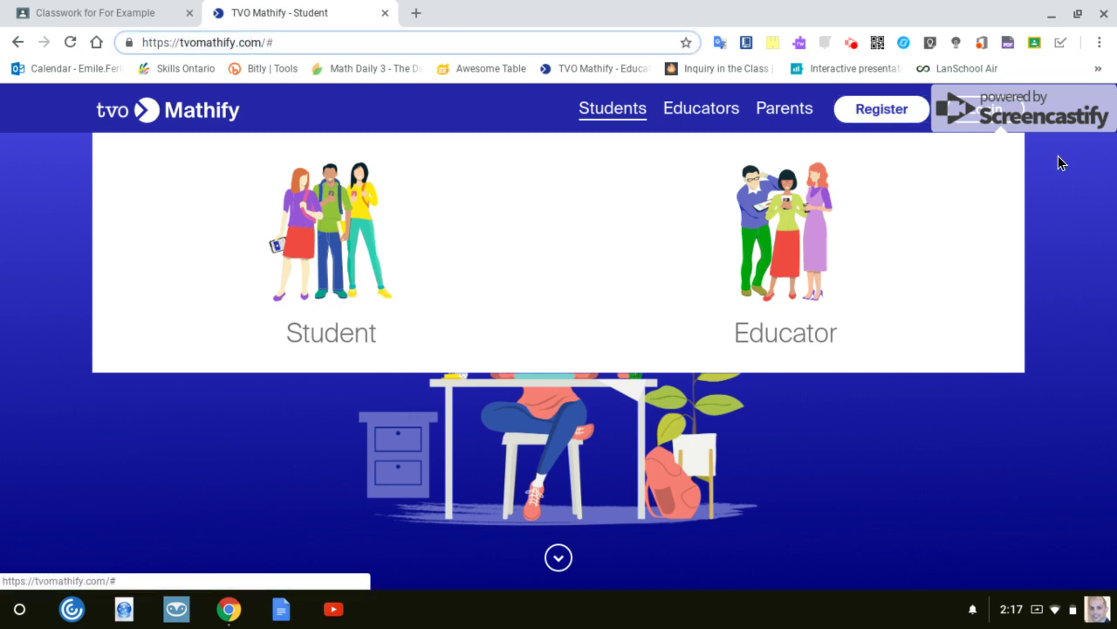
{"action": "left_click", "coordinate": [374, 279]}
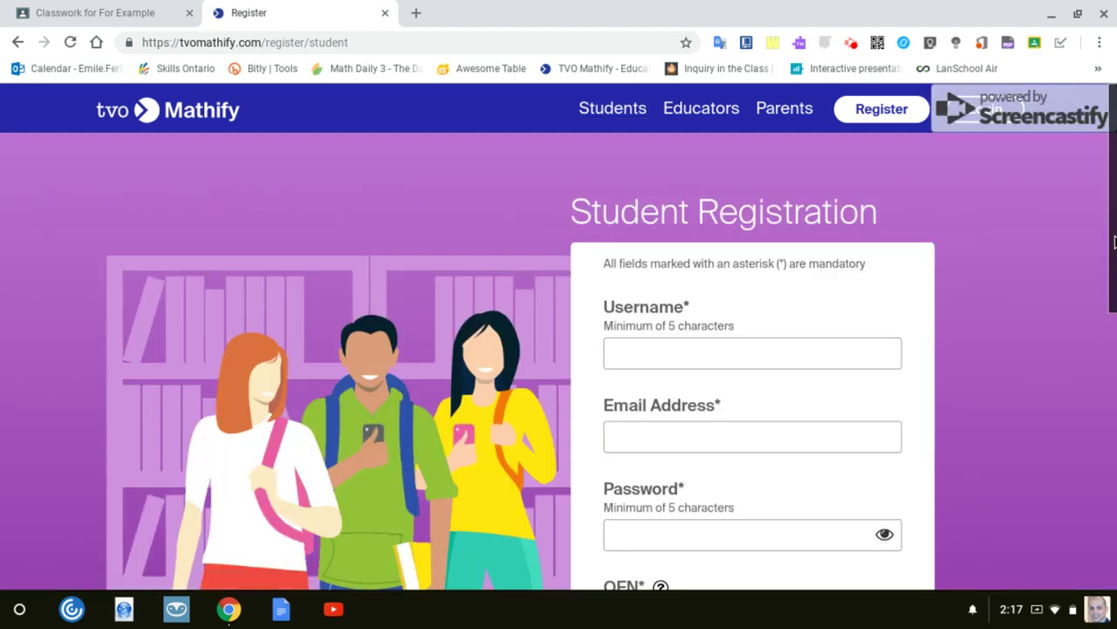
{"action": "left_click_drag", "start_coordinate": [1114, 234], "coordinate": [1115, 242]}
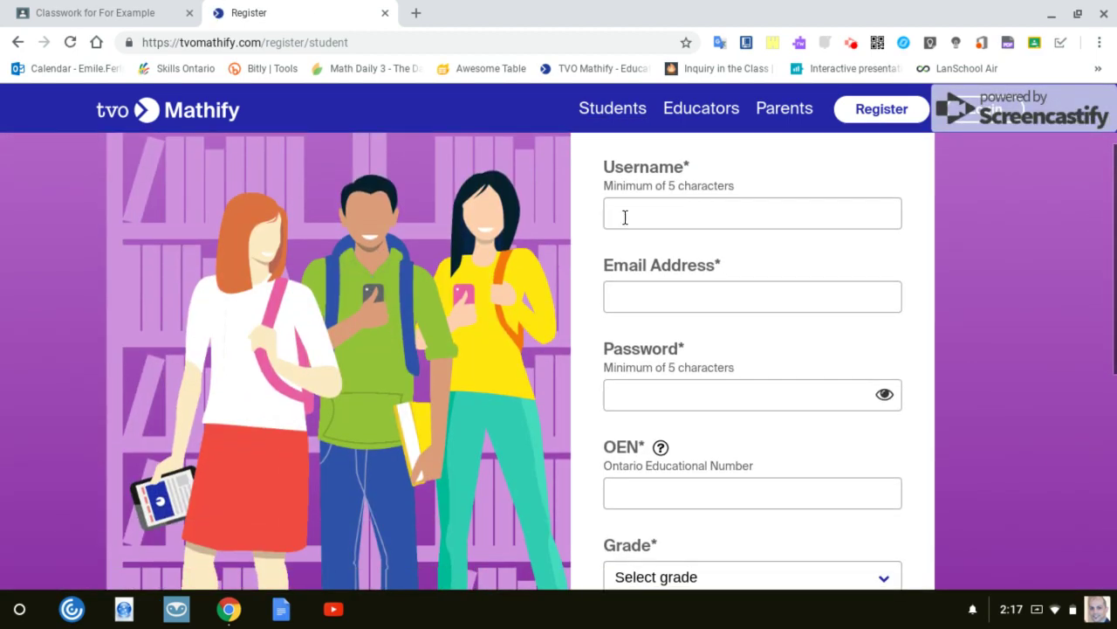
Step: Enter the username 'unique username' and leave the email field empty
{"action": "left_click", "coordinate": [678, 207]}
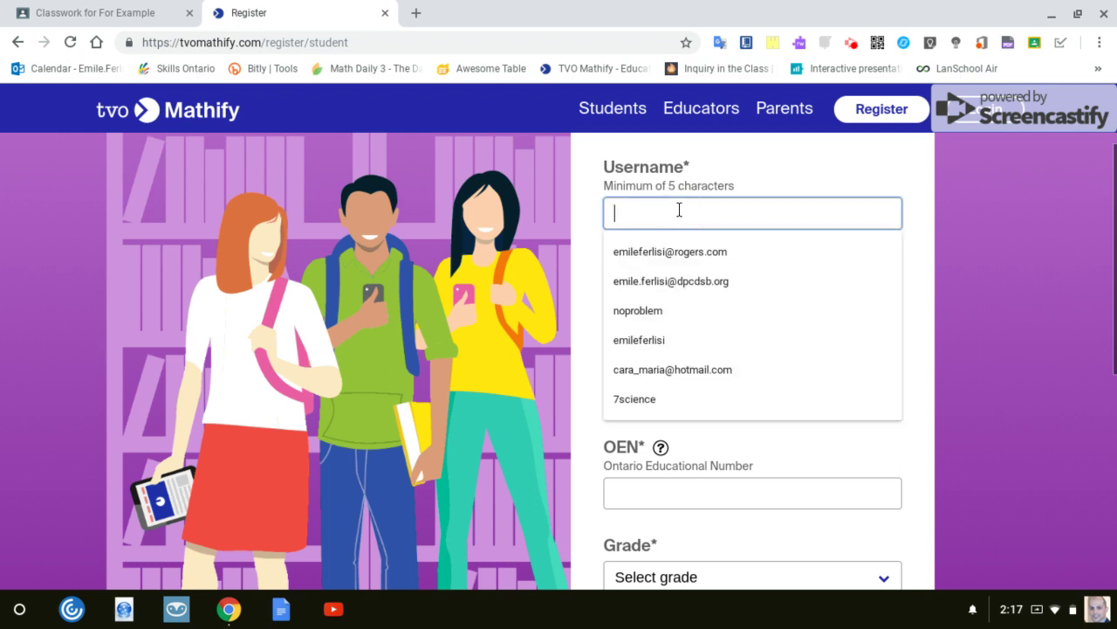
{"action": "type", "text": "unique u"}
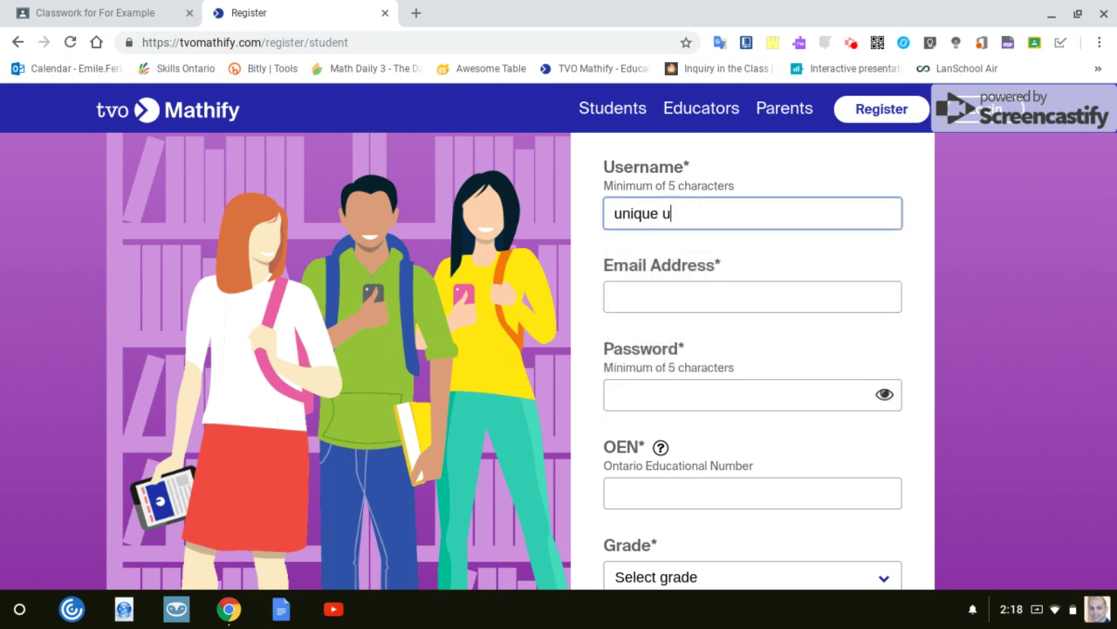
{"action": "type", "text": "serna"}
{"action": "key", "text": "BackSpace"}
{"action": "key", "text": "BackSpace"}
{"action": "type", "text": "name"}
{"action": "left_click", "coordinate": [686, 290]}
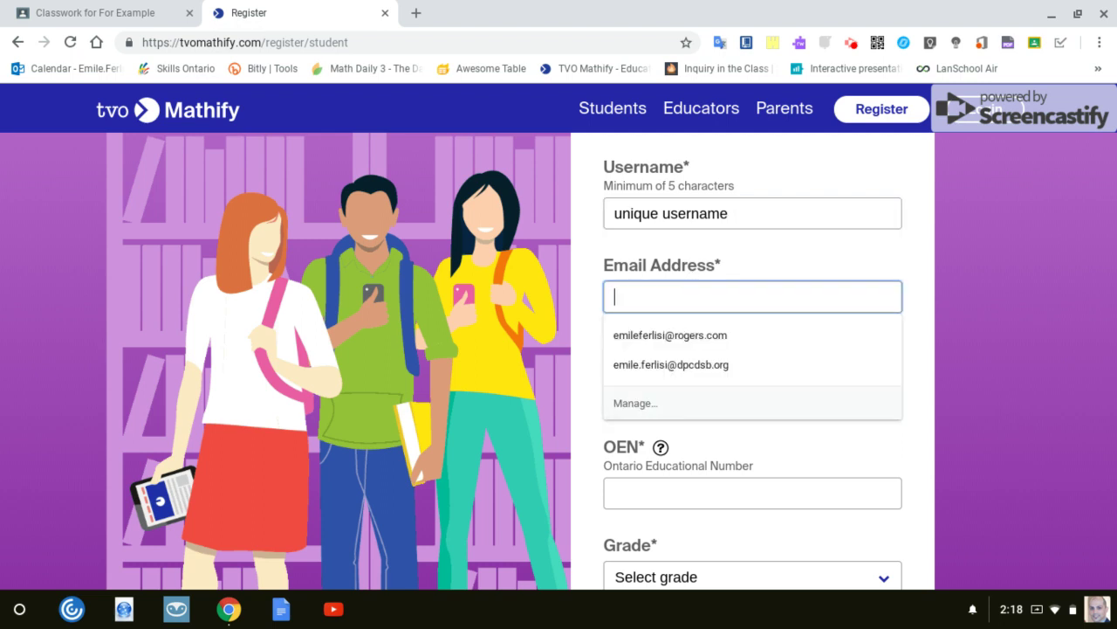
{"action": "type", "text": "st"}
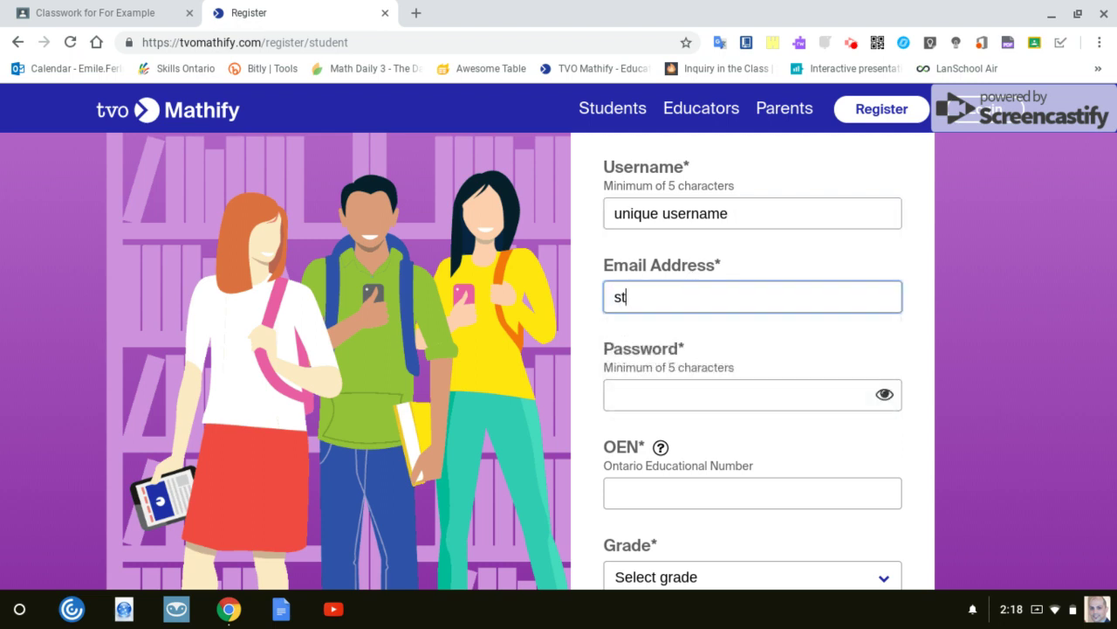
{"action": "type", "text": "udentnumber@"}
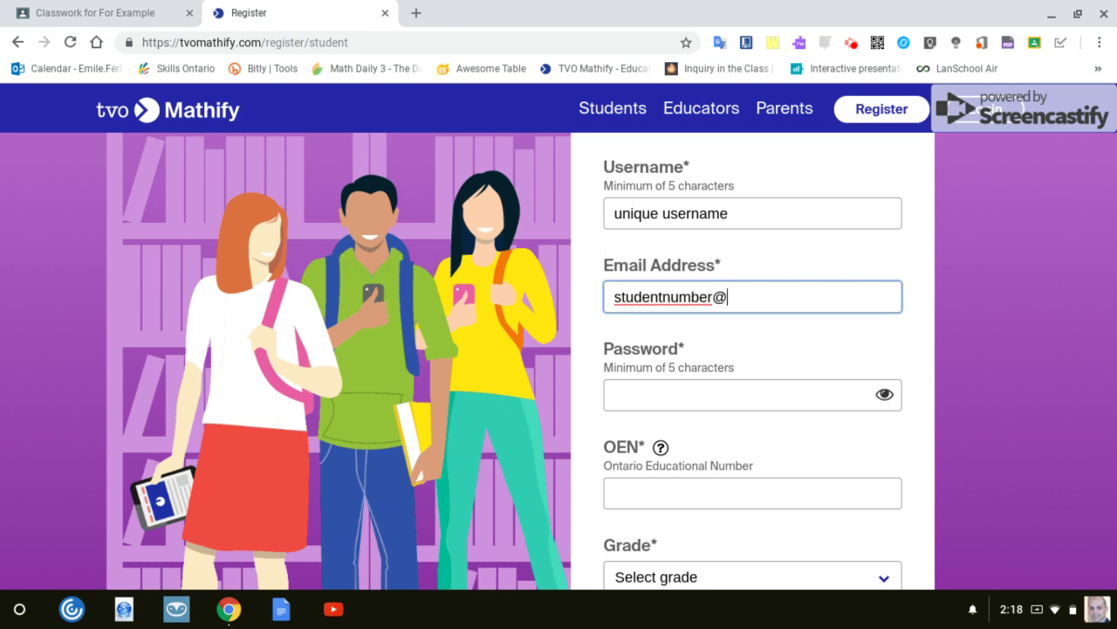
{"action": "type", "text": "educ.dpcds"}
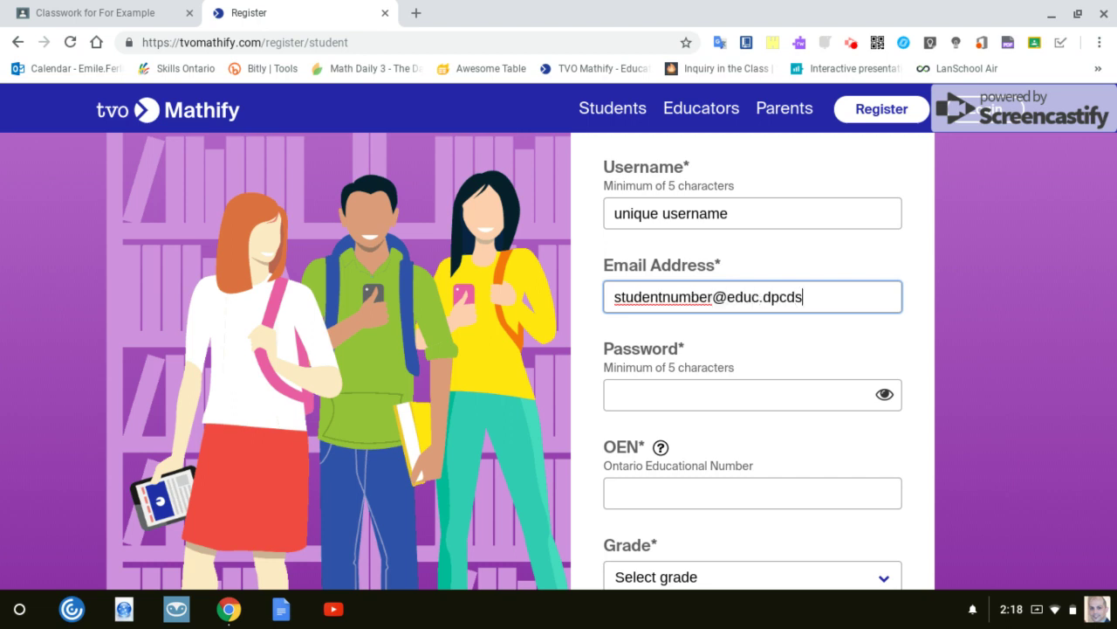
{"action": "type", "text": "b.org"}
{"action": "key", "text": "BackSpace"}
{"action": "key", "text": "BackSpace"}
{"action": "key", "text": "BackSpace"}
{"action": "key", "text": "BackSpace"}
{"action": "key", "text": "BackSpace"}
{"action": "key", "text": "BackSpace"}
{"action": "key", "text": "BackSpace"}
{"action": "key", "text": "BackSpace"}
{"action": "key", "text": "BackSpace"}
{"action": "key", "text": "BackSpace"}
{"action": "key", "text": "BackSpace"}
{"action": "key", "text": "BackSpace"}
{"action": "key", "text": "BackSpace"}
{"action": "key", "text": "BackSpace"}
{"action": "key", "text": "BackSpace"}
{"action": "key", "text": "BackSpace"}
{"action": "key", "text": "BackSpace"}
{"action": "key", "text": "BackSpace"}
{"action": "key", "text": "BackSpace"}
{"action": "key", "text": "BackSpace"}
{"action": "key", "text": "BackSpace"}
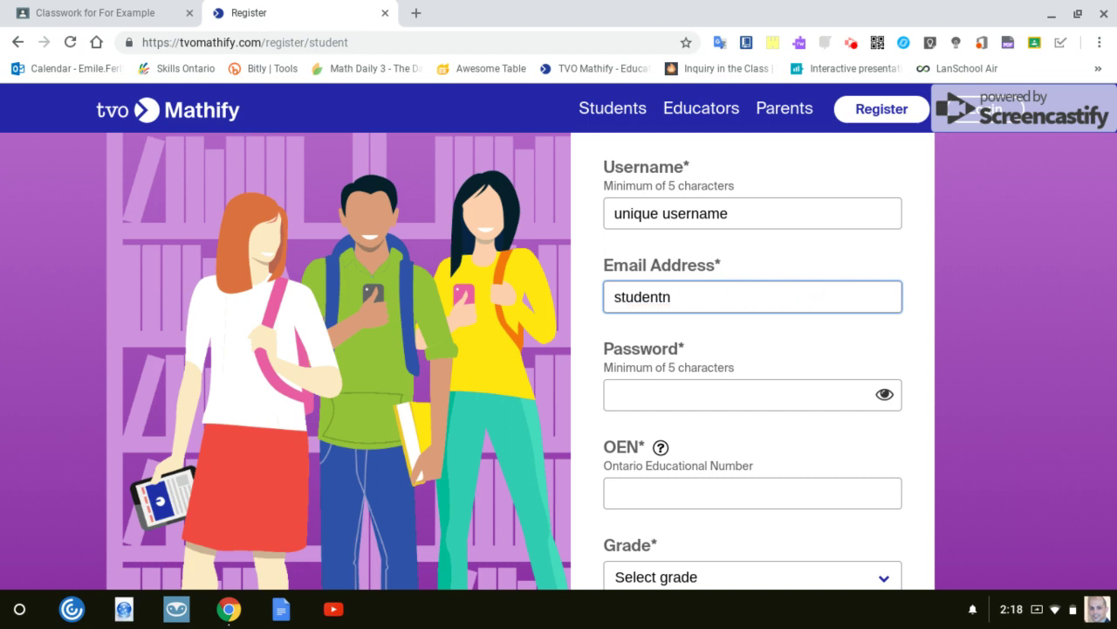
{"action": "left_click", "coordinate": [726, 404]}
{"action": "scroll", "coordinate": [1114, 276], "scroll_direction": "down", "scroll_amount": 2}
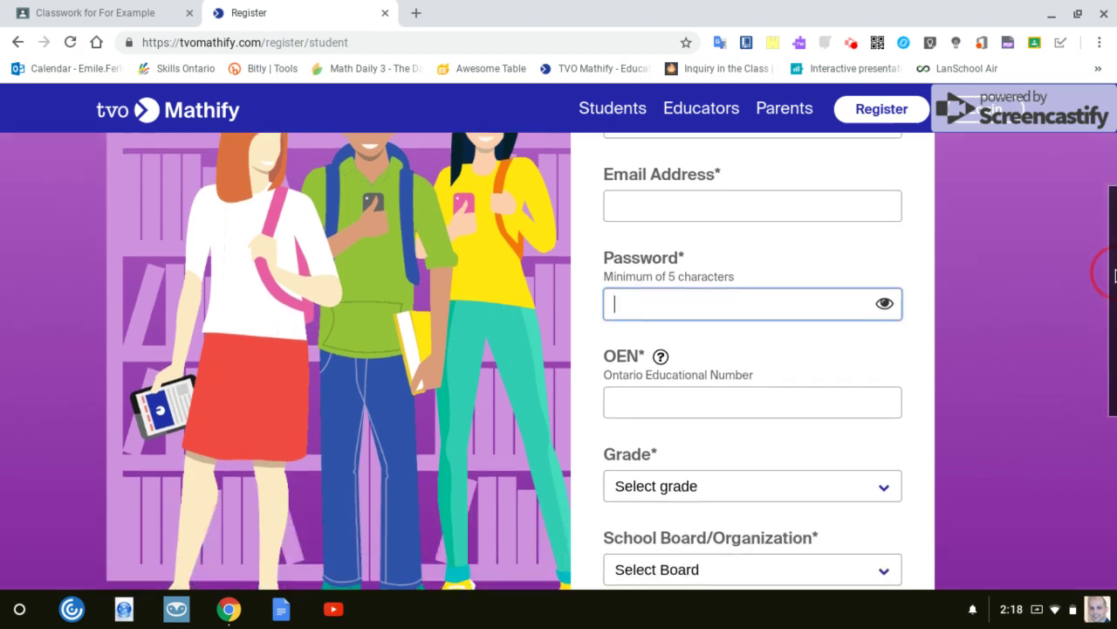
{"action": "left_click_drag", "start_coordinate": [1114, 276], "coordinate": [1114, 288]}
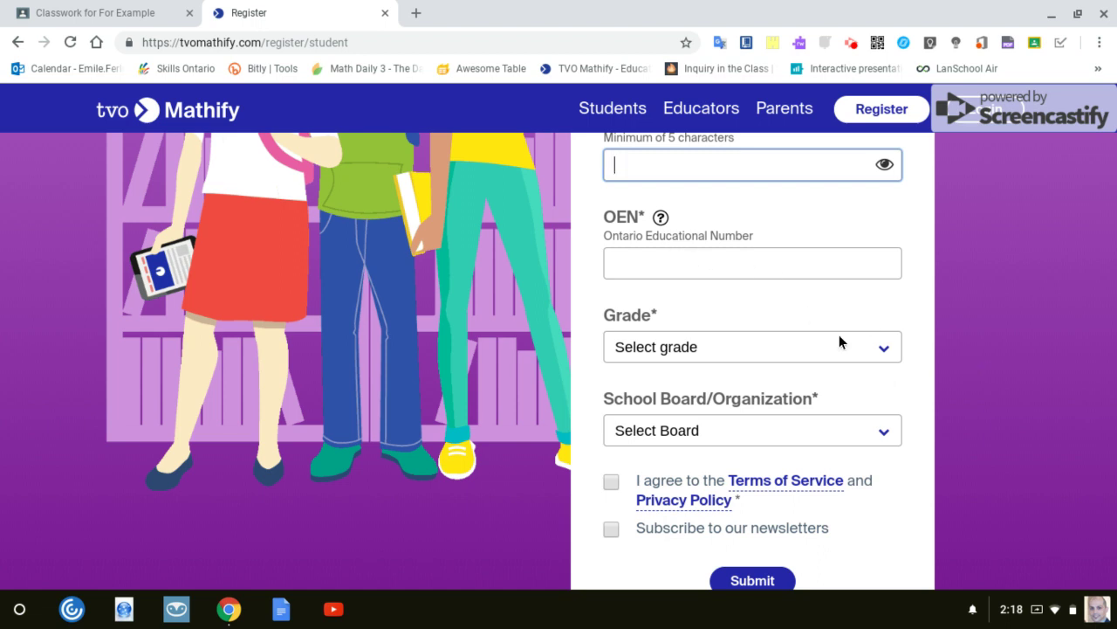
{"action": "left_click", "coordinate": [882, 350]}
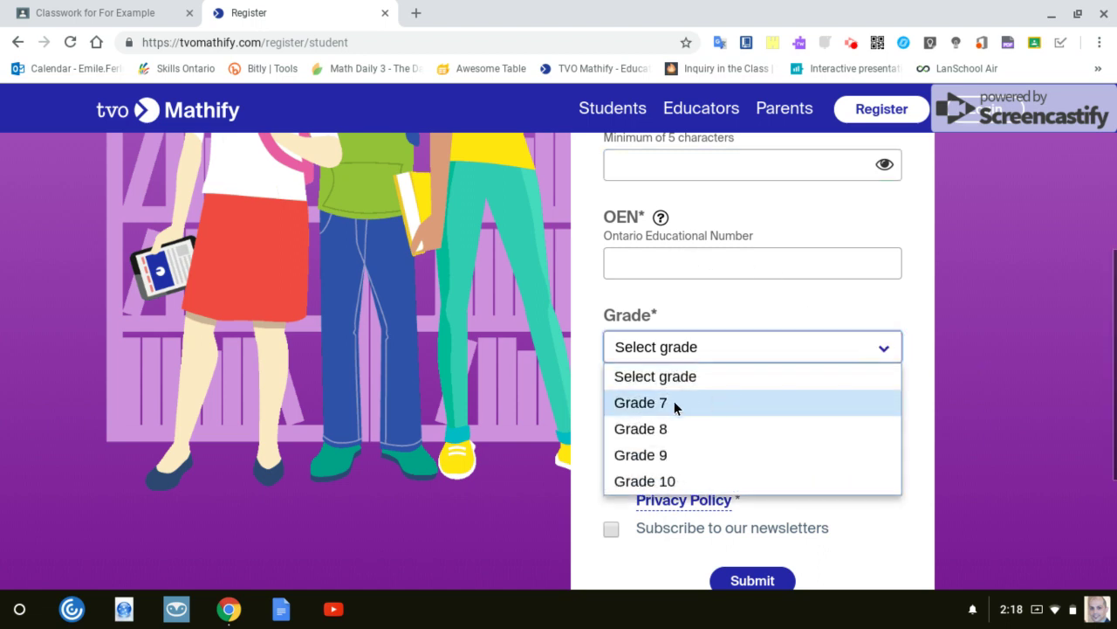
{"action": "left_click", "coordinate": [406, 286]}
{"action": "left_click_drag", "start_coordinate": [1115, 293], "coordinate": [1115, 308]}
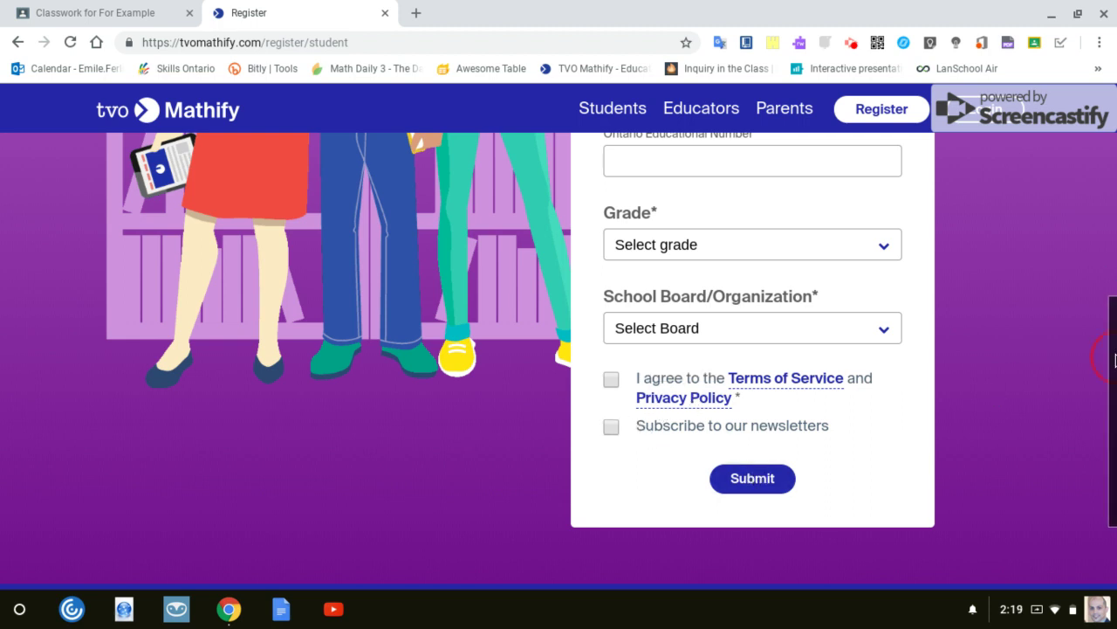
{"action": "left_click_drag", "start_coordinate": [1115, 358], "coordinate": [1115, 155]}
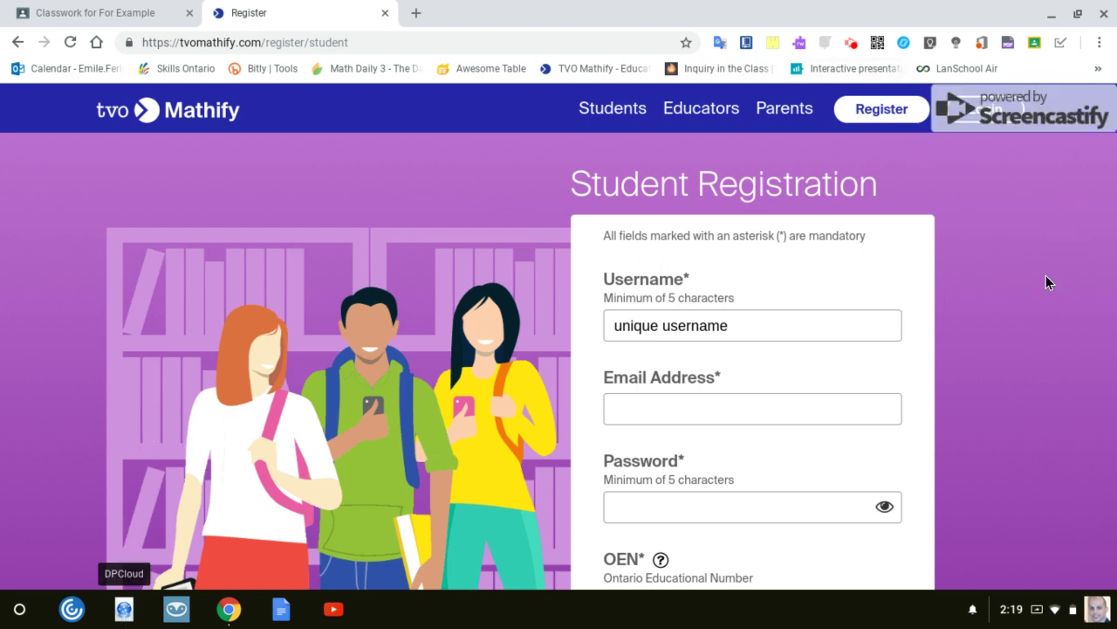
Step: Log in with the saved student username and password to reach the moose-avatar Welcome page
{"action": "left_click", "coordinate": [987, 114]}
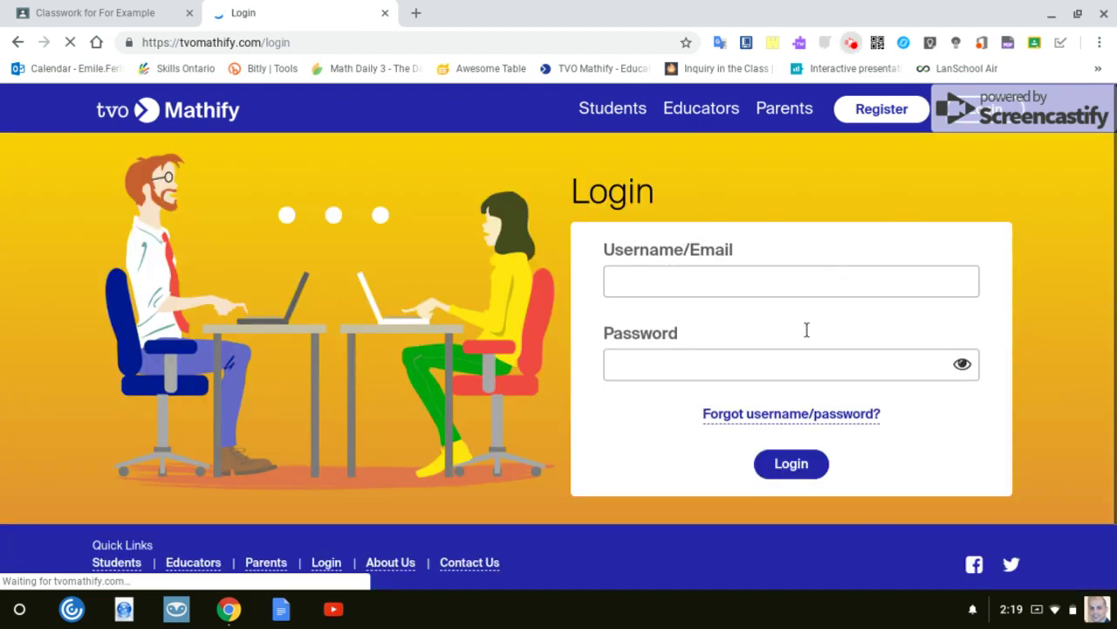
{"action": "left_click", "coordinate": [851, 42]}
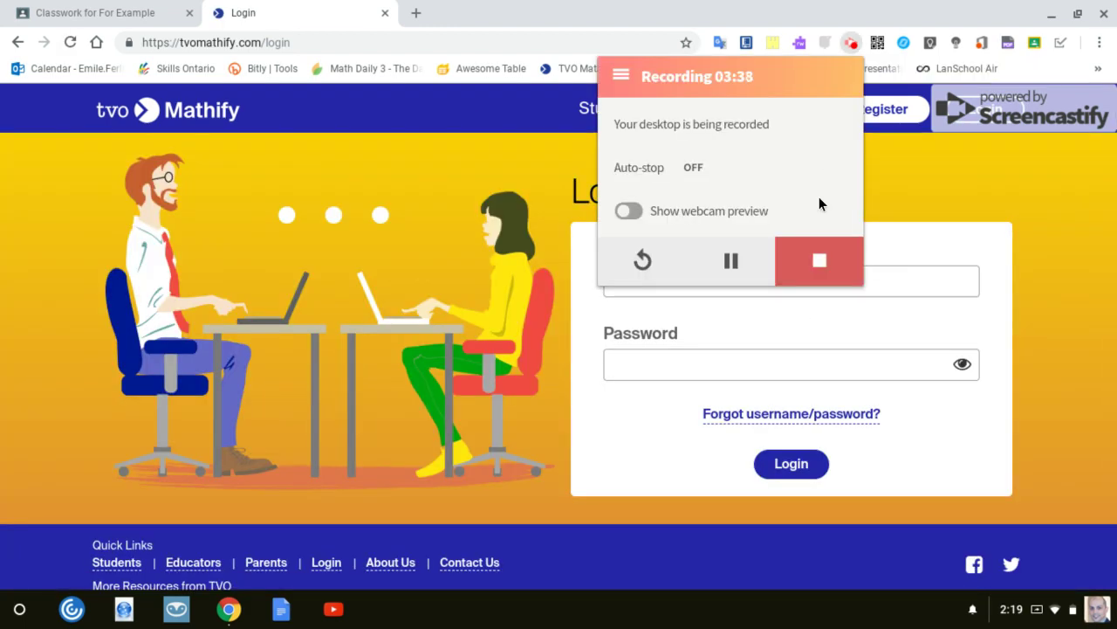
{"action": "left_click", "coordinate": [950, 212]}
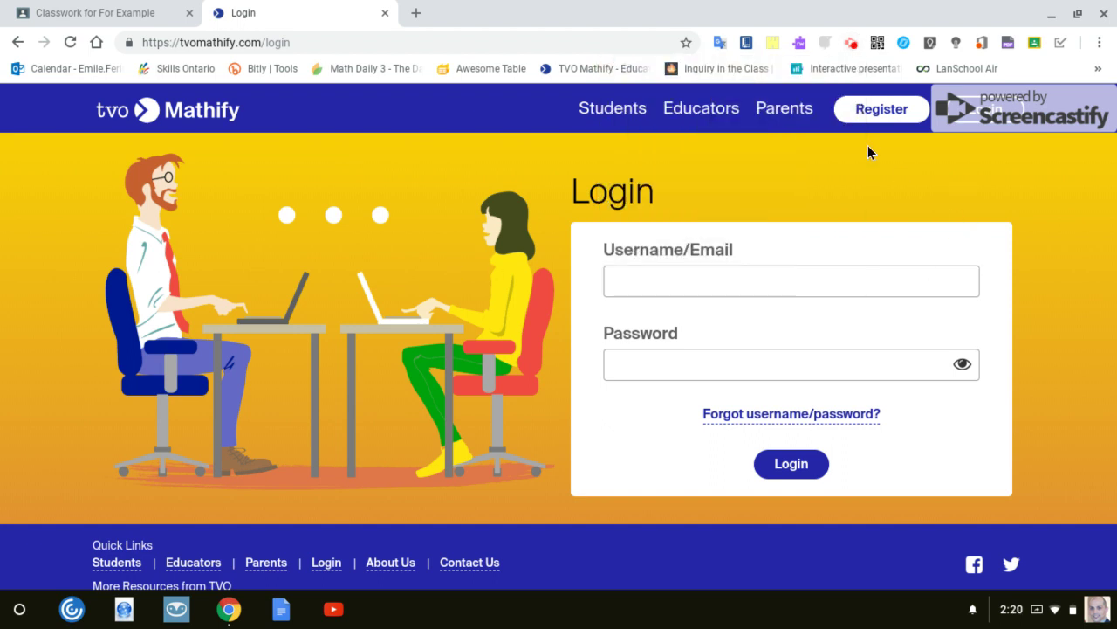
{"action": "left_click", "coordinate": [698, 278]}
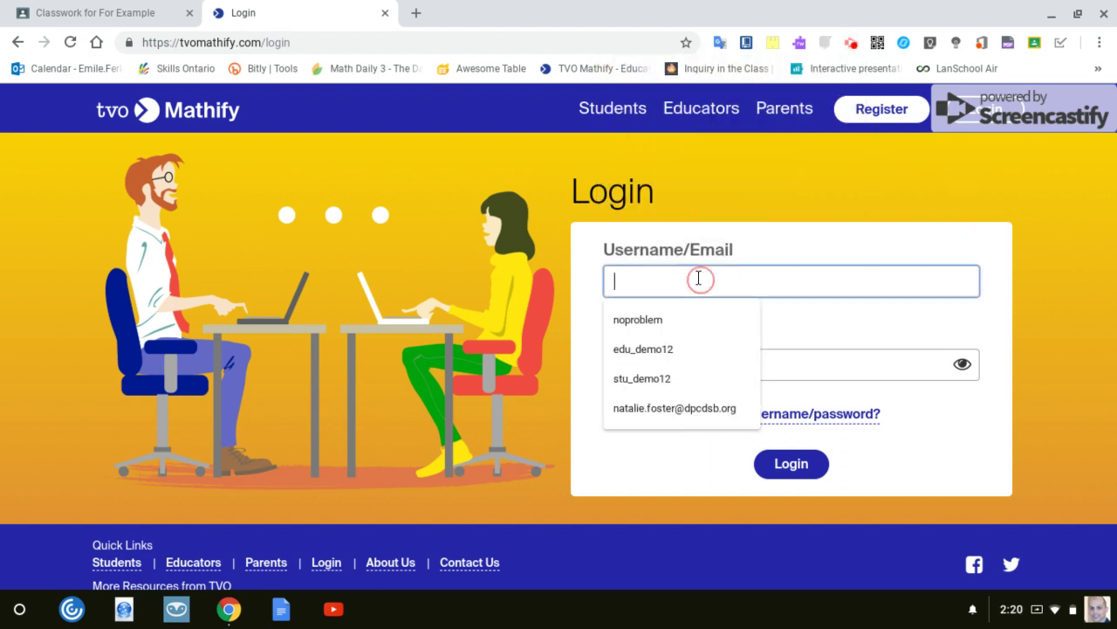
{"action": "left_click", "coordinate": [664, 318]}
{"action": "left_click", "coordinate": [656, 362]}
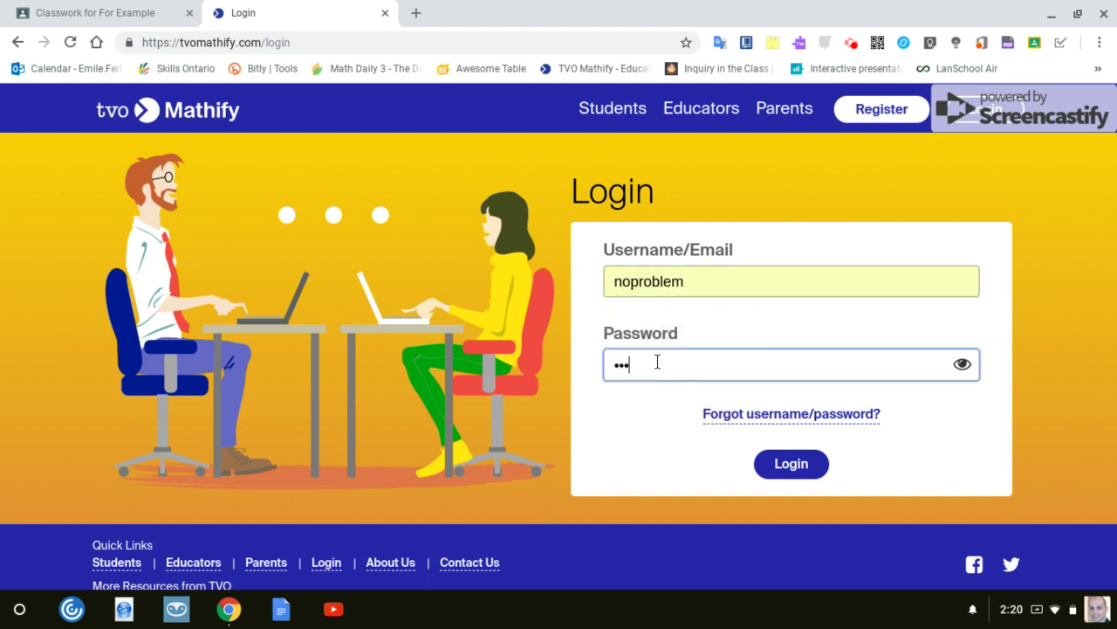
{"action": "key", "text": "Return"}
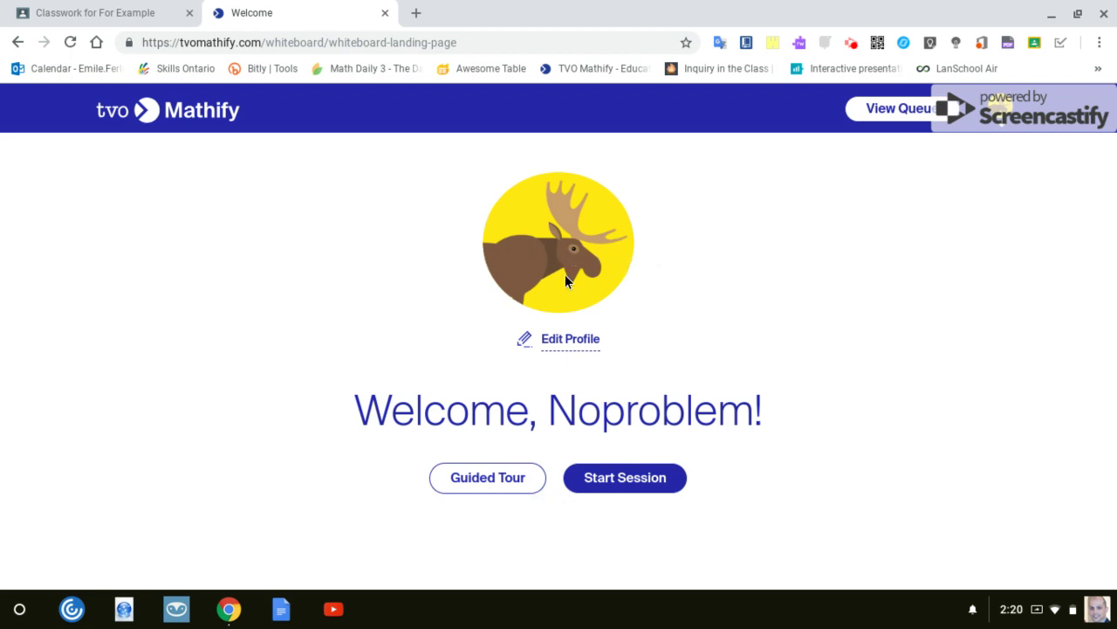
Step: Go to My Stuff's Saved Whiteboards tab to list the 'Trying this out' whiteboard
{"action": "left_click", "coordinate": [1000, 109]}
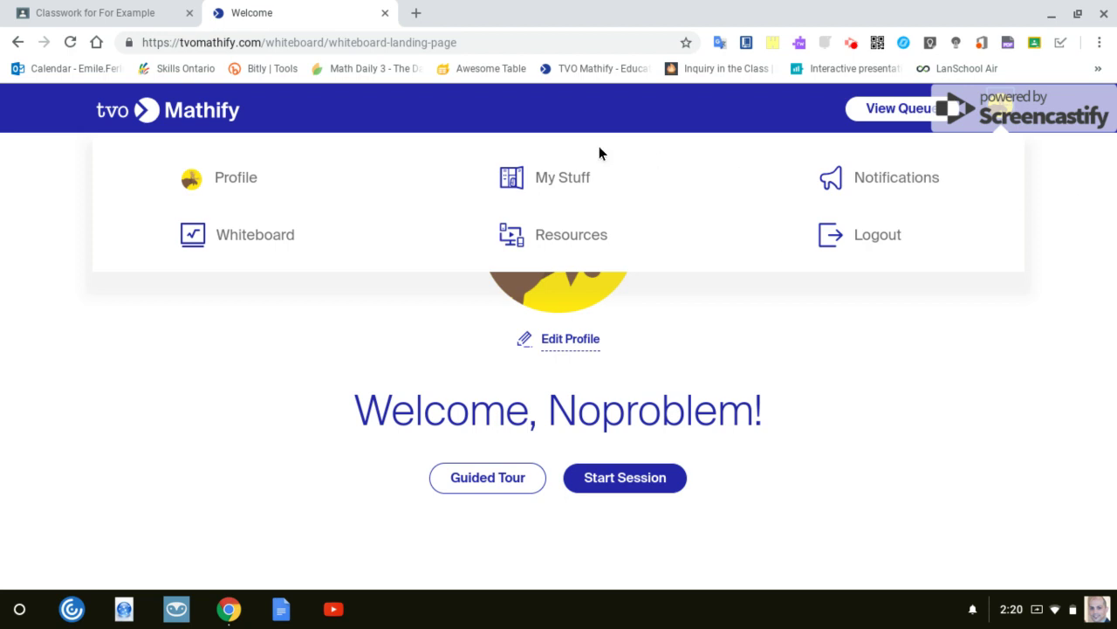
{"action": "left_click", "coordinate": [565, 177]}
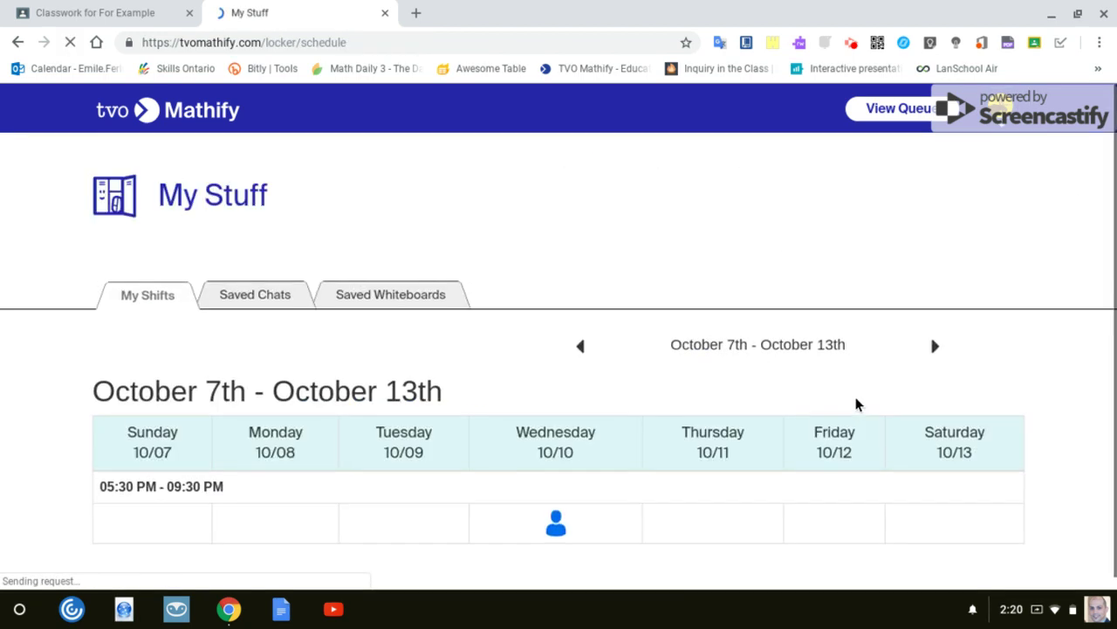
{"action": "left_click", "coordinate": [267, 294]}
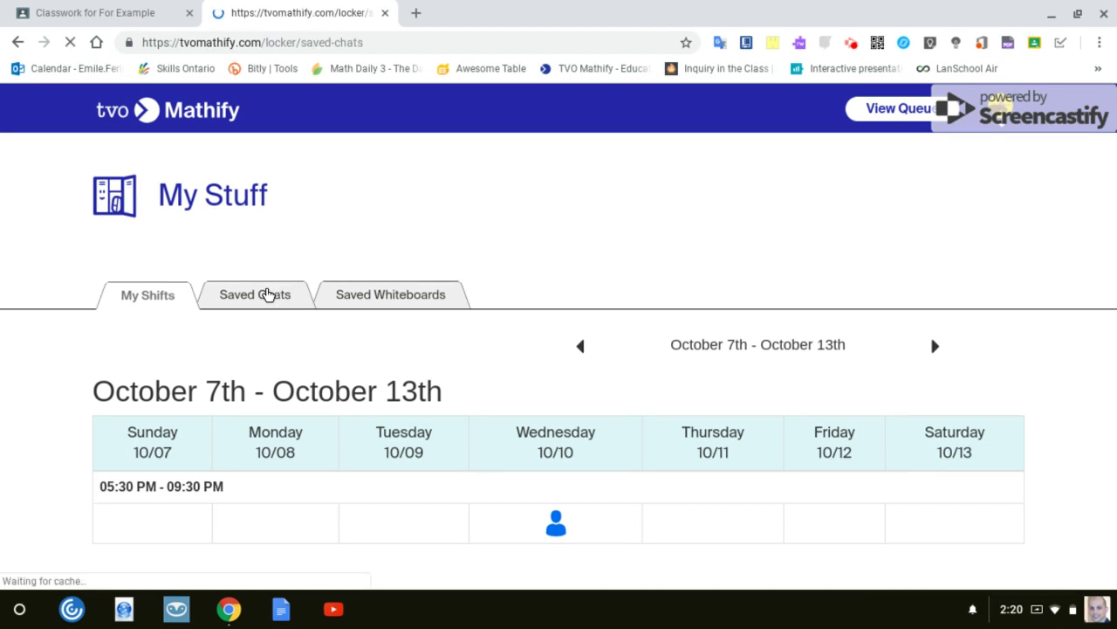
{"action": "left_click", "coordinate": [374, 281]}
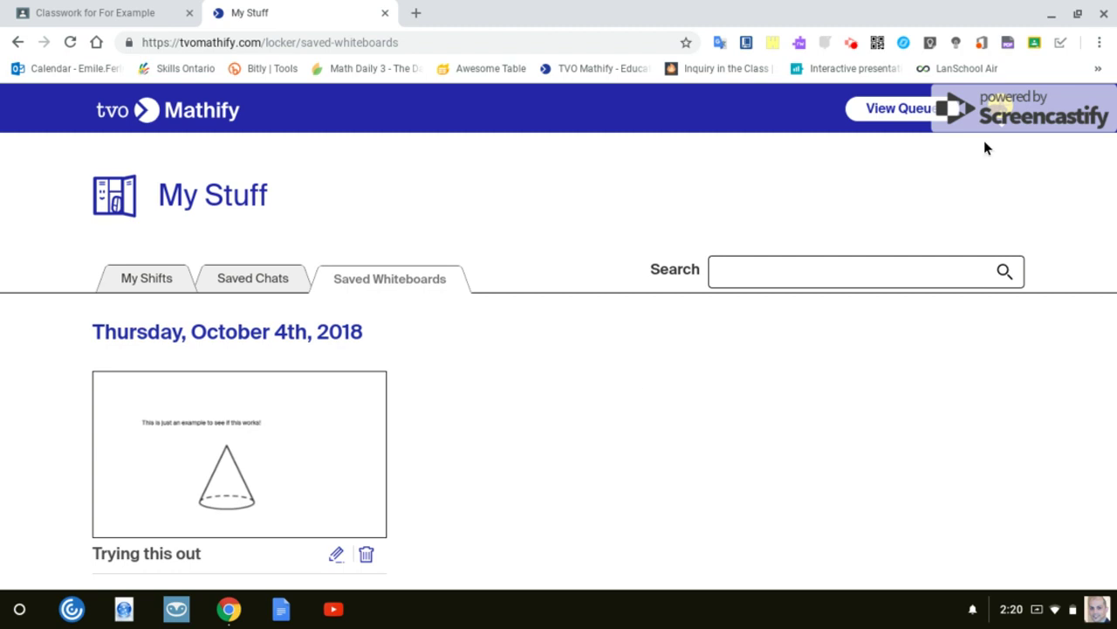
{"action": "mouse_move", "coordinate": [1001, 111]}
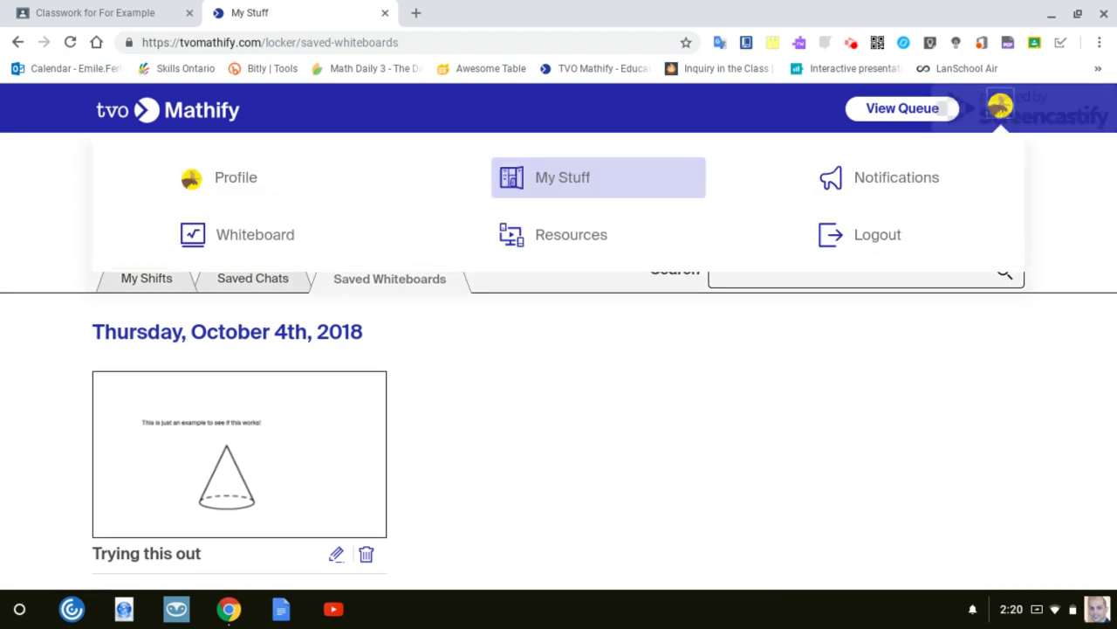
Step: Open the whiteboard with 'A problem for my students to solve' and display the Grid panel
{"action": "left_click", "coordinate": [264, 236]}
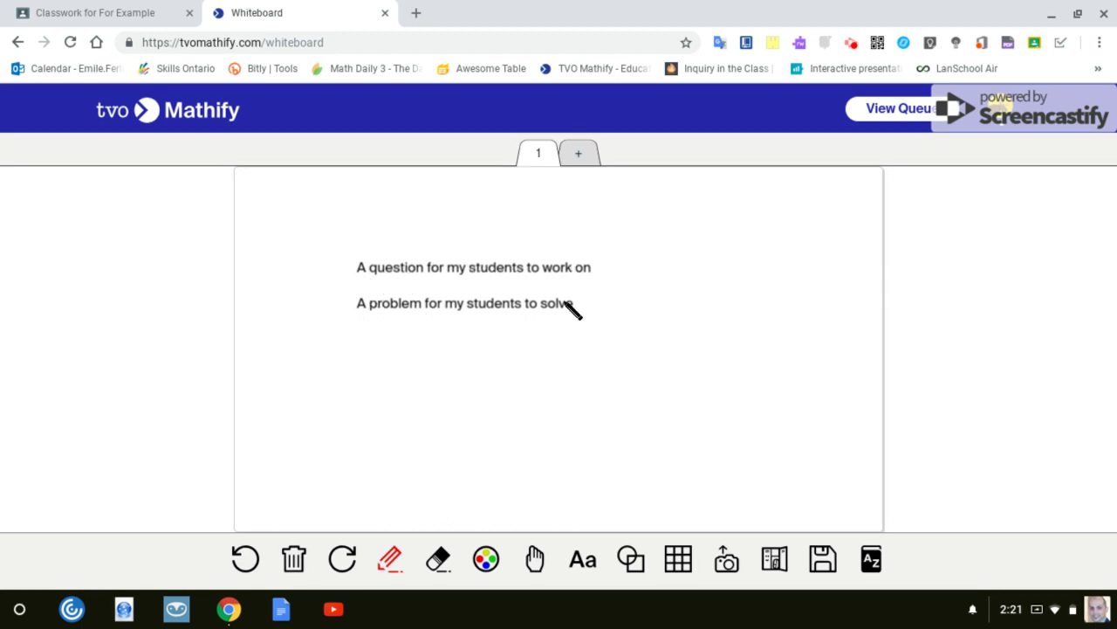
{"action": "left_click", "coordinate": [632, 561]}
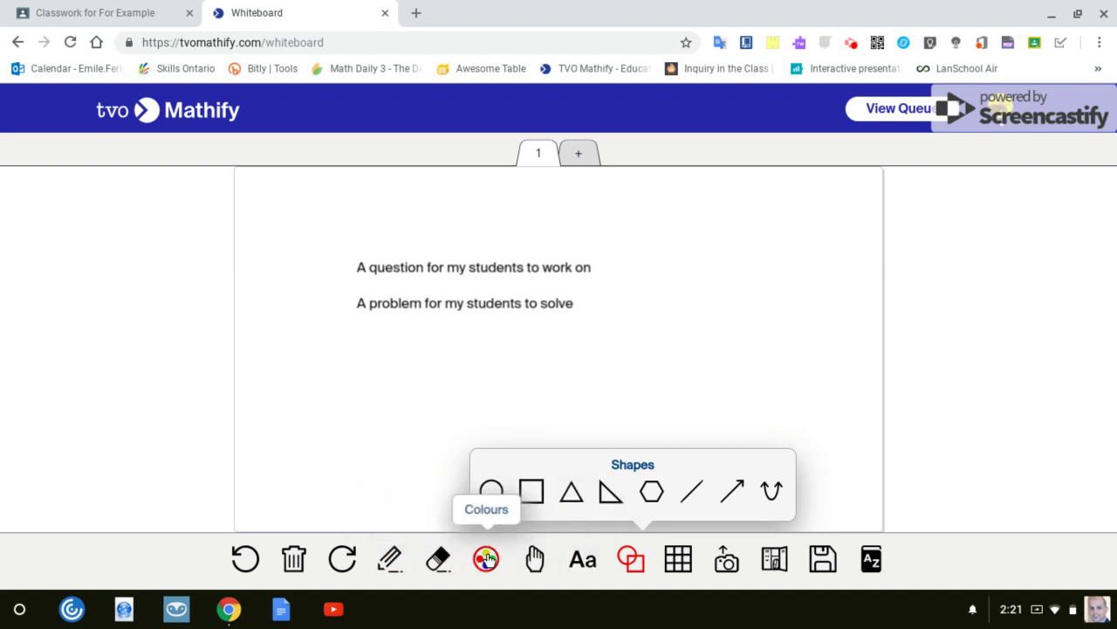
{"action": "left_click", "coordinate": [679, 566]}
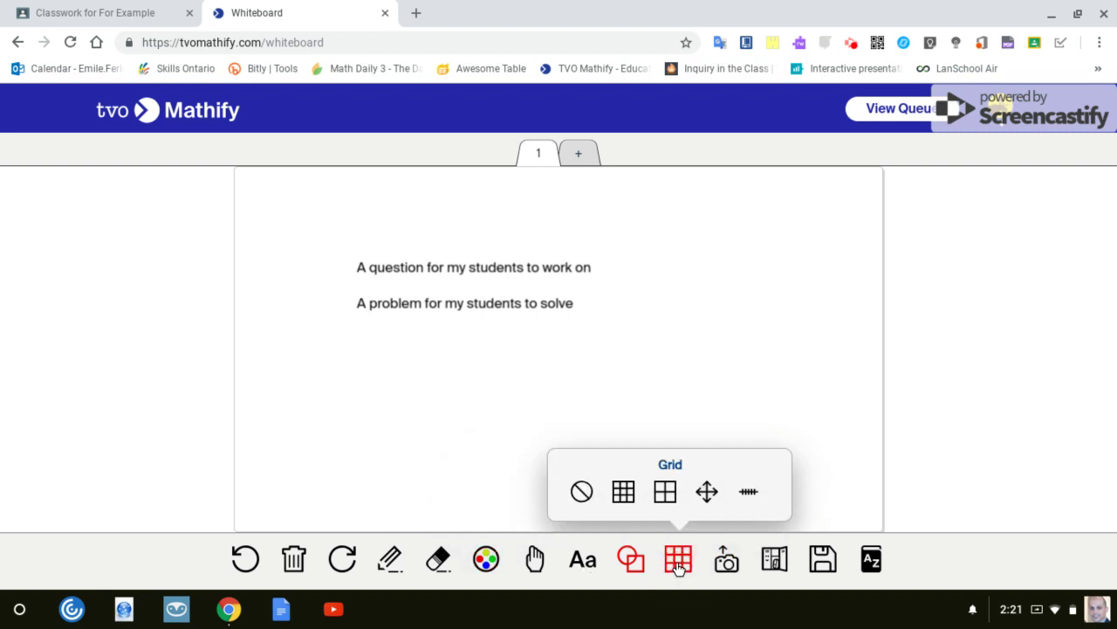
Step: Insert the protractor image from My Drive > Classroom > Tutor Image Bank onto the whiteboard
{"action": "left_click", "coordinate": [727, 563]}
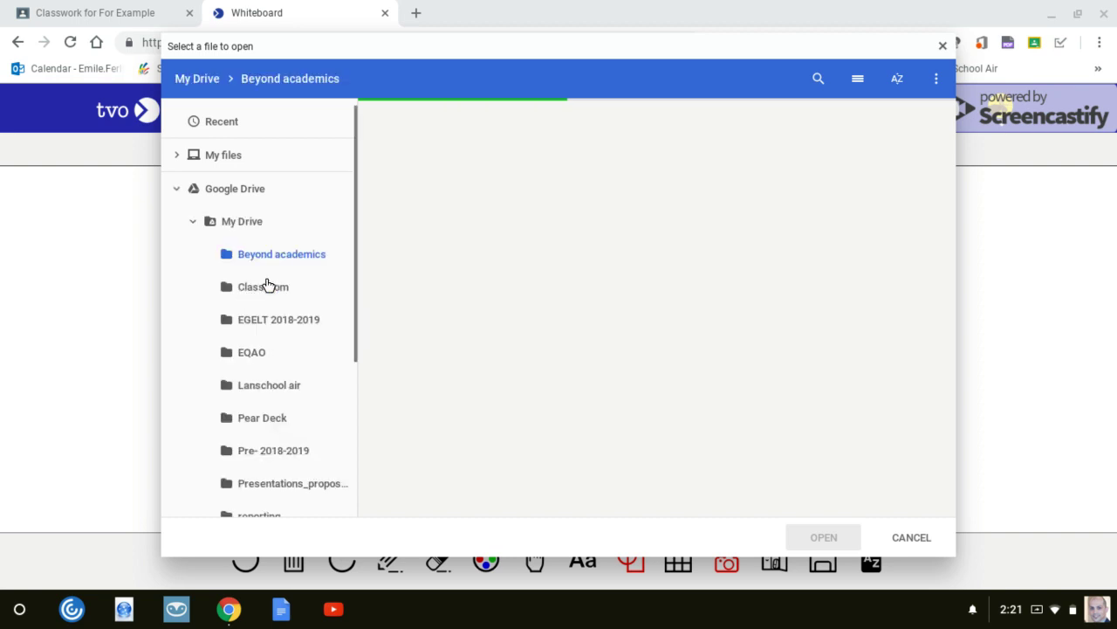
{"action": "left_click", "coordinate": [263, 288]}
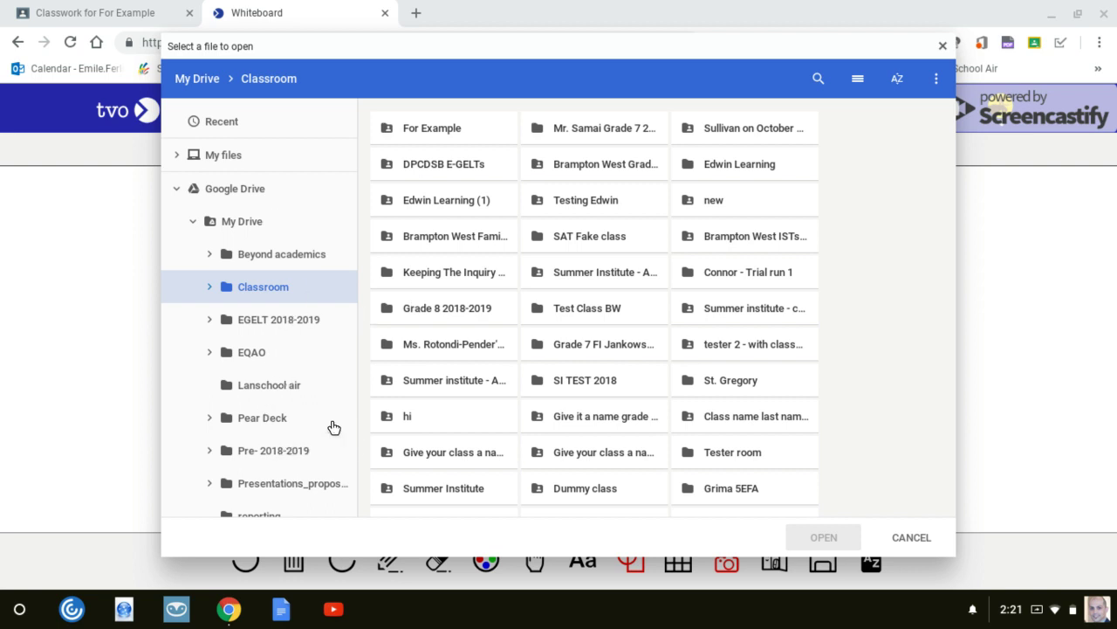
{"action": "scroll", "coordinate": [351, 243], "scroll_direction": "down", "scroll_amount": 2}
{"action": "scroll", "coordinate": [354, 240], "scroll_direction": "down", "scroll_amount": 5}
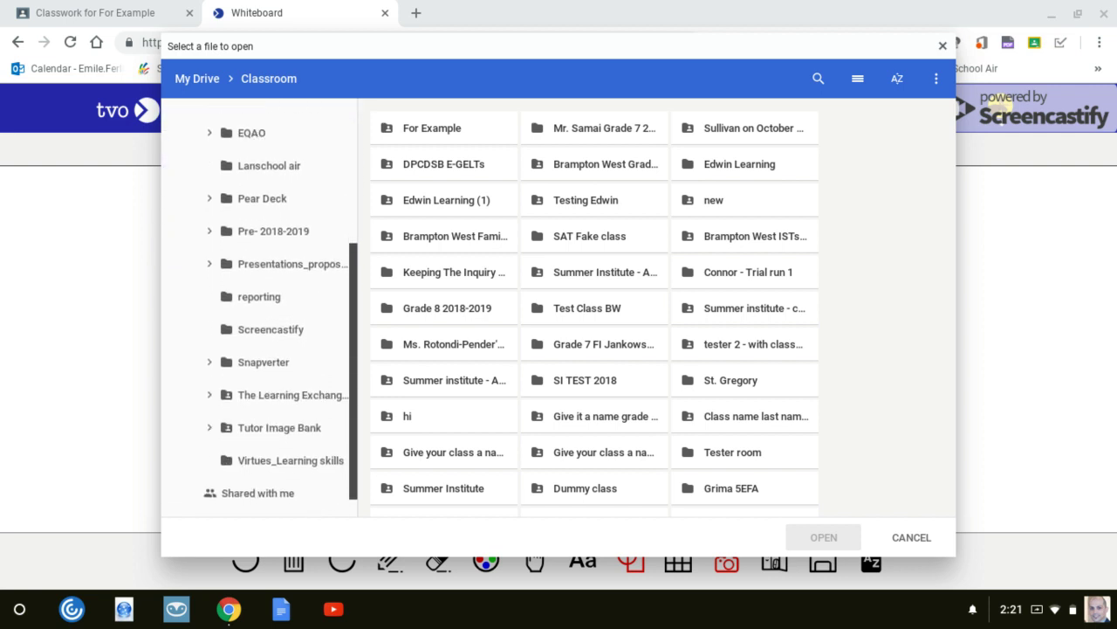
{"action": "left_click", "coordinate": [294, 414]}
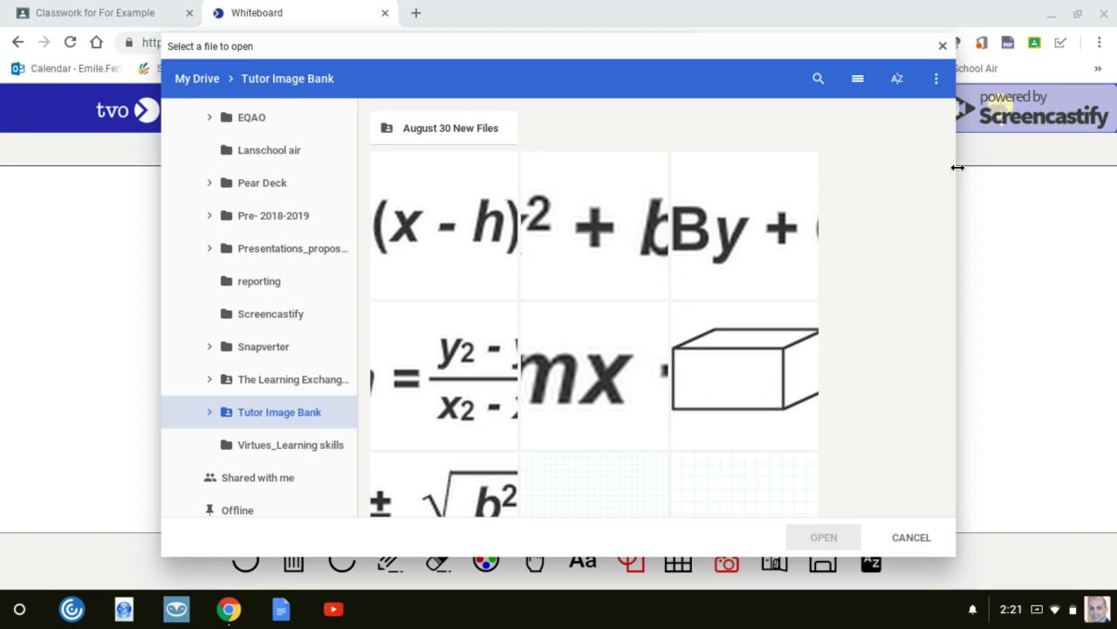
{"action": "scroll", "coordinate": [953, 157], "scroll_direction": "down", "scroll_amount": 3}
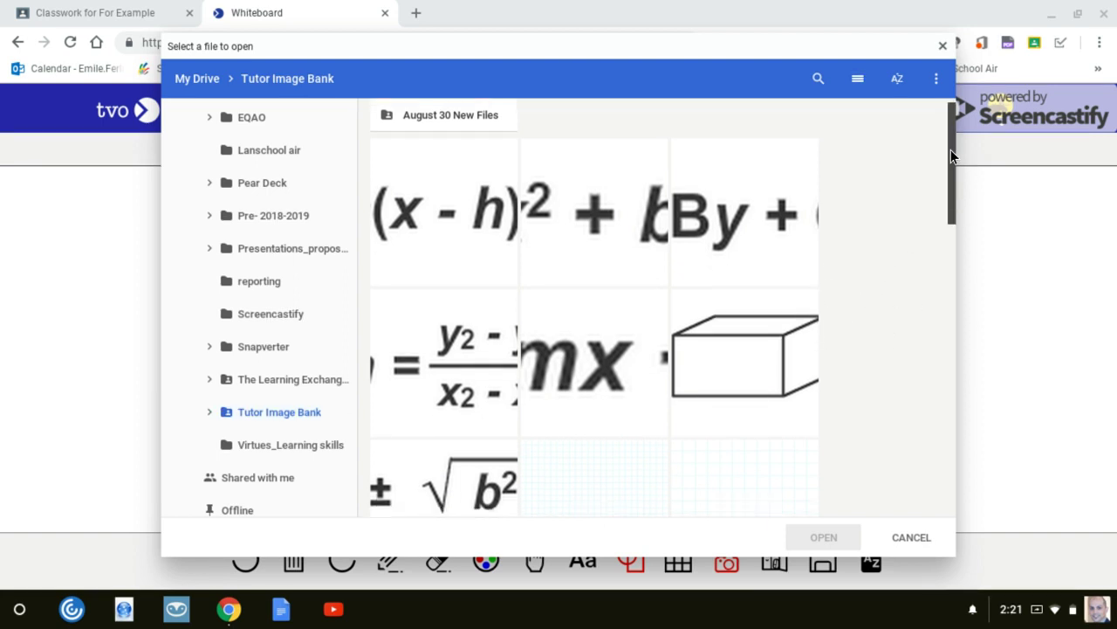
{"action": "scroll", "coordinate": [952, 155], "scroll_direction": "down", "scroll_amount": 8}
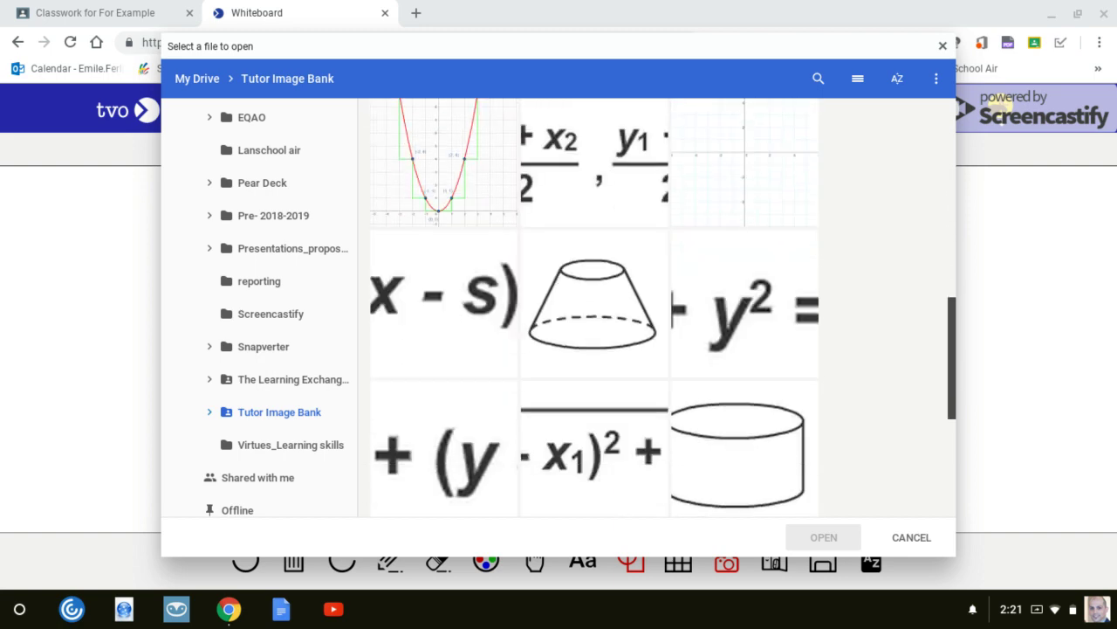
{"action": "scroll", "coordinate": [664, 315], "scroll_direction": "down", "scroll_amount": 2}
{"action": "scroll", "coordinate": [663, 315], "scroll_direction": "up", "scroll_amount": 6}
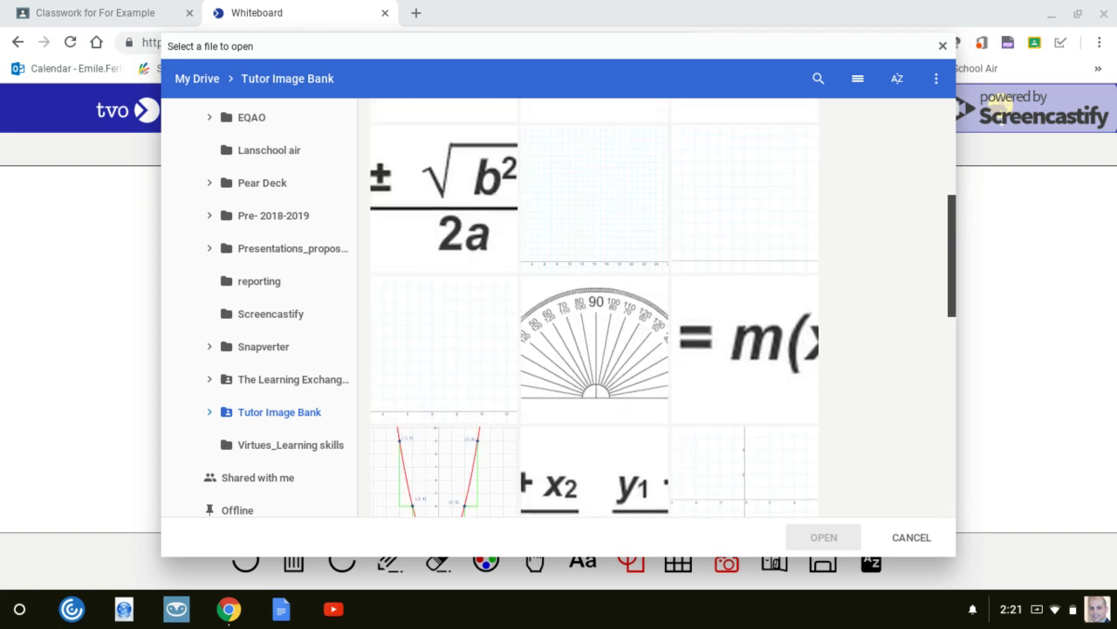
{"action": "scroll", "coordinate": [664, 314], "scroll_direction": "down", "scroll_amount": 6}
{"action": "scroll", "coordinate": [663, 314], "scroll_direction": "up", "scroll_amount": 10}
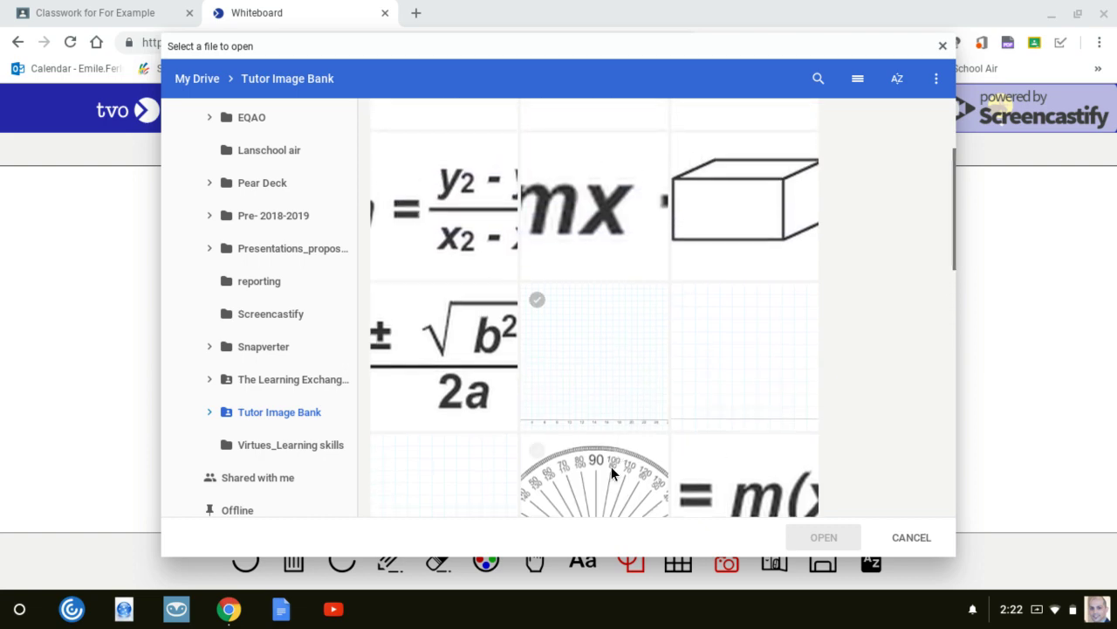
{"action": "left_click", "coordinate": [611, 480]}
{"action": "left_click", "coordinate": [821, 537]}
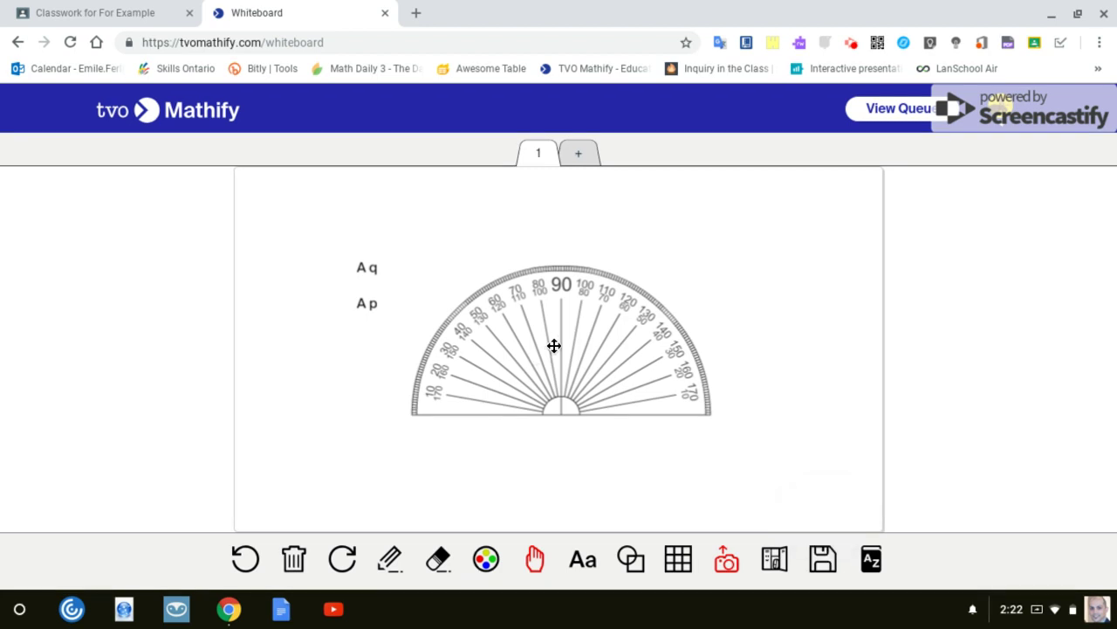
Step: Move the protractor image just below the two question lines and deselect it
{"action": "left_click", "coordinate": [554, 344]}
{"action": "left_click_drag", "start_coordinate": [553, 346], "coordinate": [555, 355]}
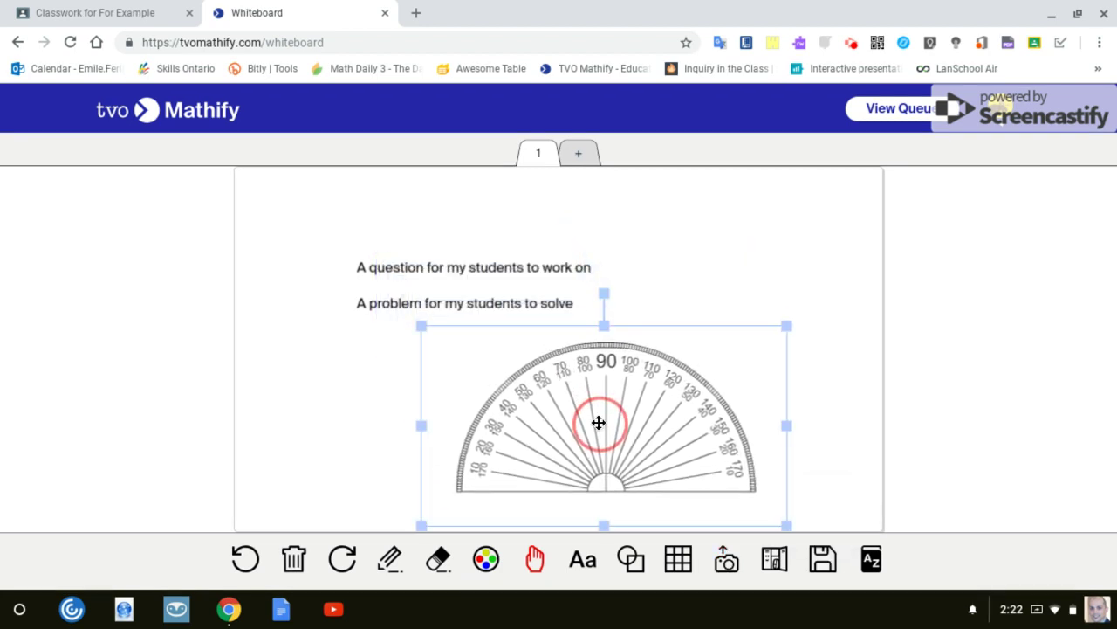
{"action": "left_click", "coordinate": [747, 273]}
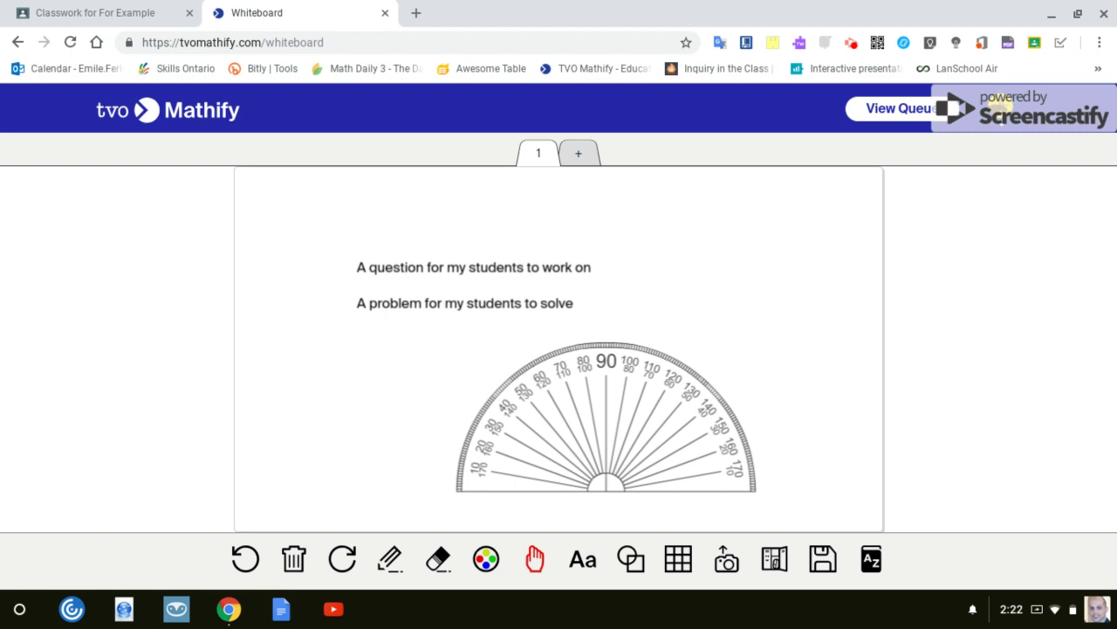
Step: Add pages 2 through 5 to the whiteboard
{"action": "left_click", "coordinate": [579, 156]}
{"action": "left_click", "coordinate": [618, 157]}
{"action": "left_click", "coordinate": [634, 157]}
{"action": "left_click", "coordinate": [656, 157]}
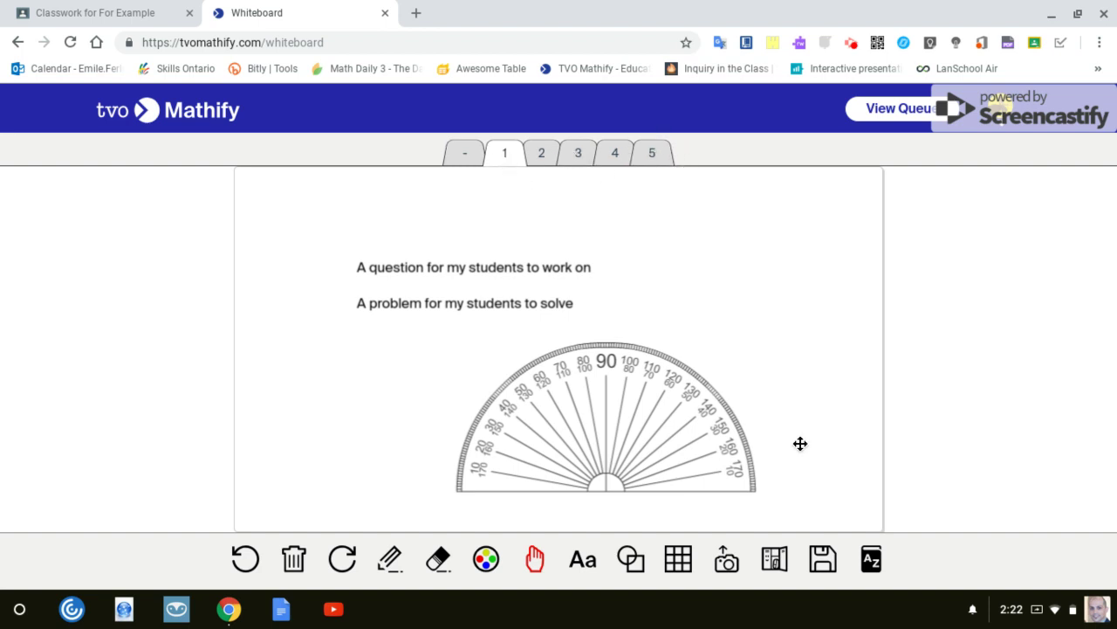
{"action": "left_click", "coordinate": [822, 562]}
Step: Save the whiteboard snapshot as 'new problem'
{"action": "left_click", "coordinate": [575, 386]}
{"action": "type", "text": "new problem"}
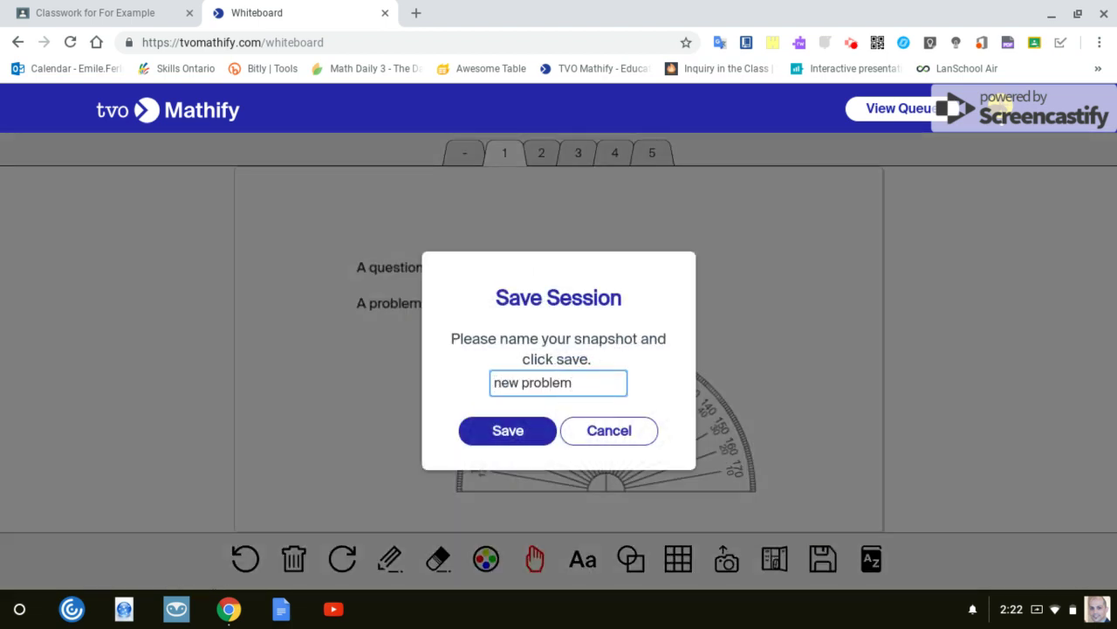
{"action": "left_click", "coordinate": [519, 430]}
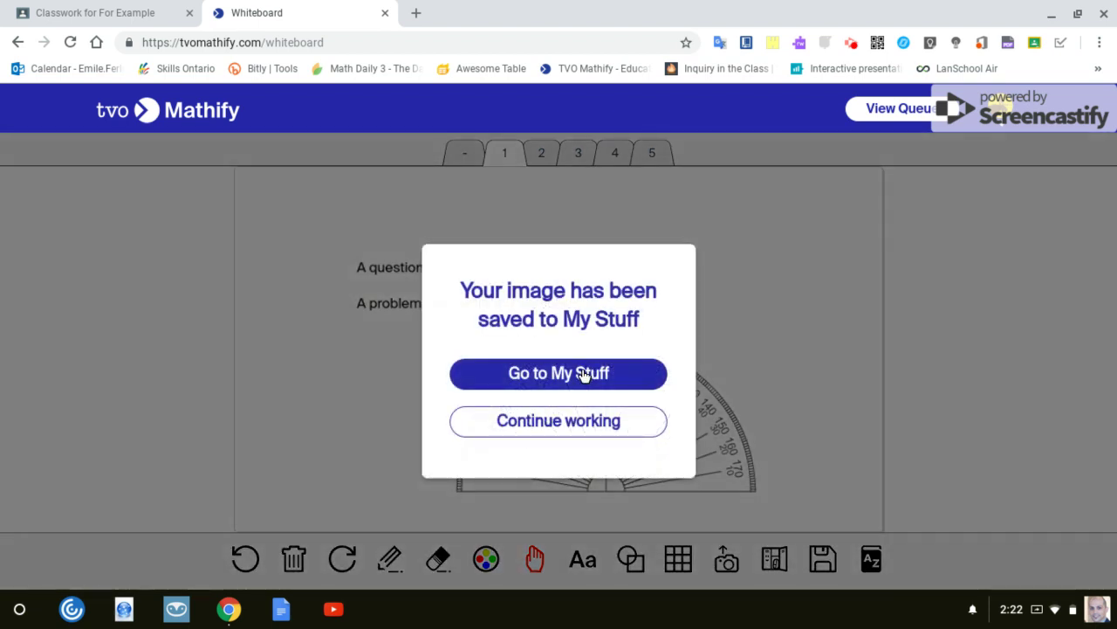
Step: Open the 'new problem' saved whiteboard's page in My Stuff
{"action": "left_click", "coordinate": [583, 374]}
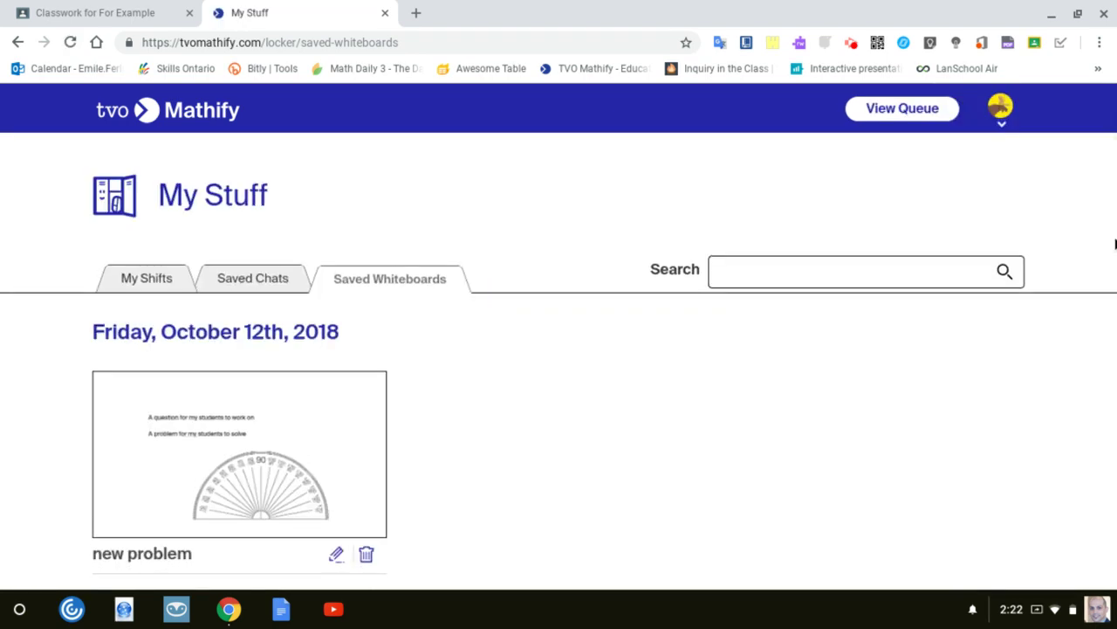
{"action": "scroll", "coordinate": [1115, 218], "scroll_direction": "down", "scroll_amount": 1}
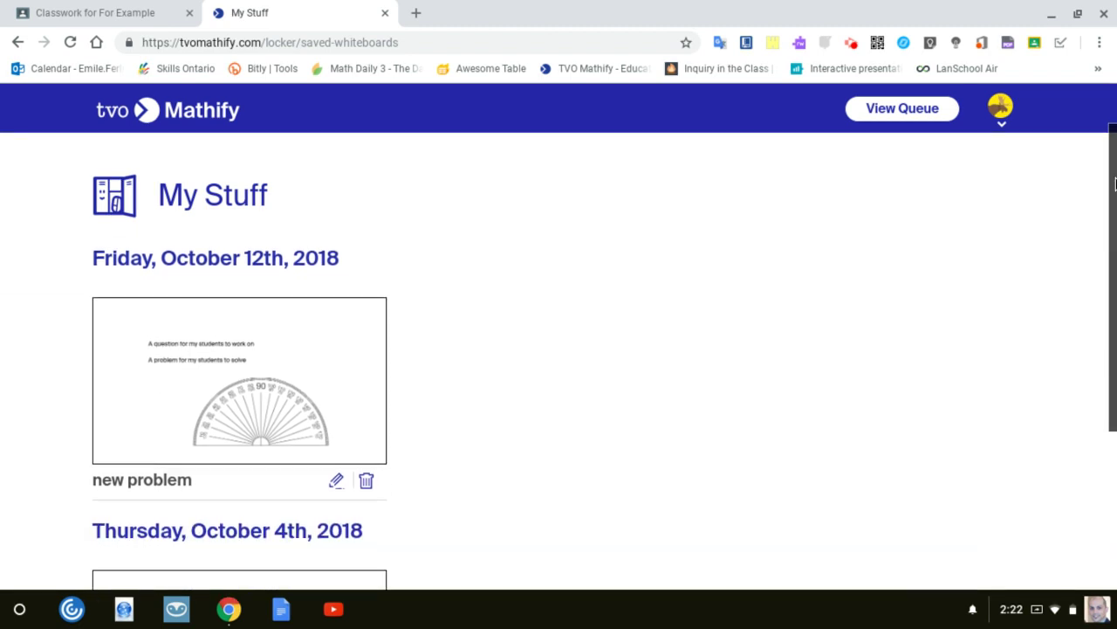
{"action": "scroll", "coordinate": [1115, 184], "scroll_direction": "up", "scroll_amount": 1}
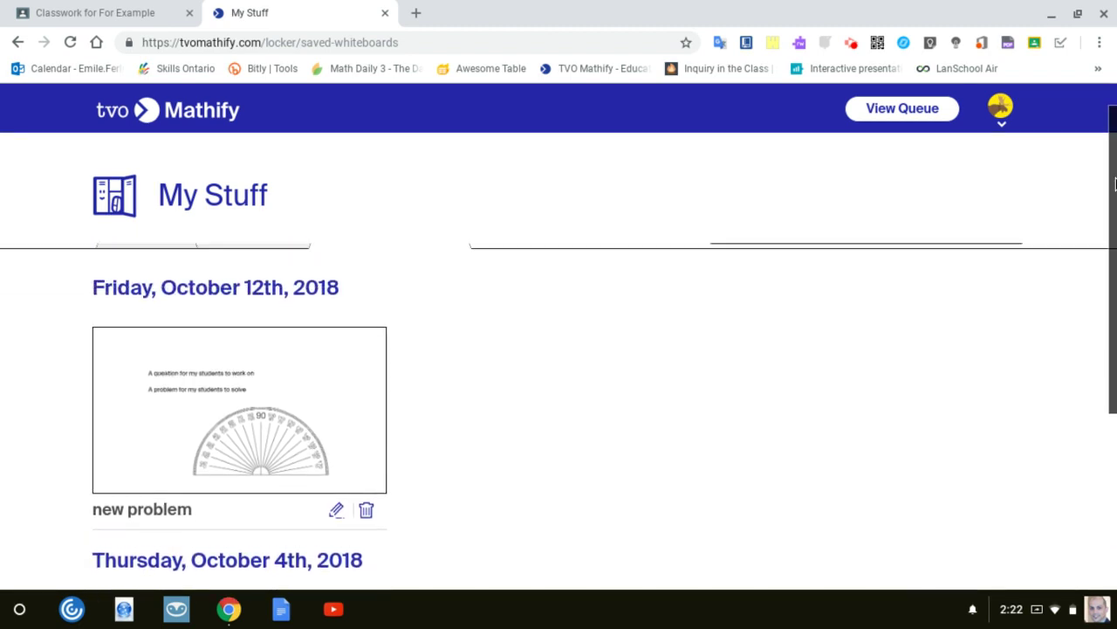
{"action": "left_click", "coordinate": [301, 387]}
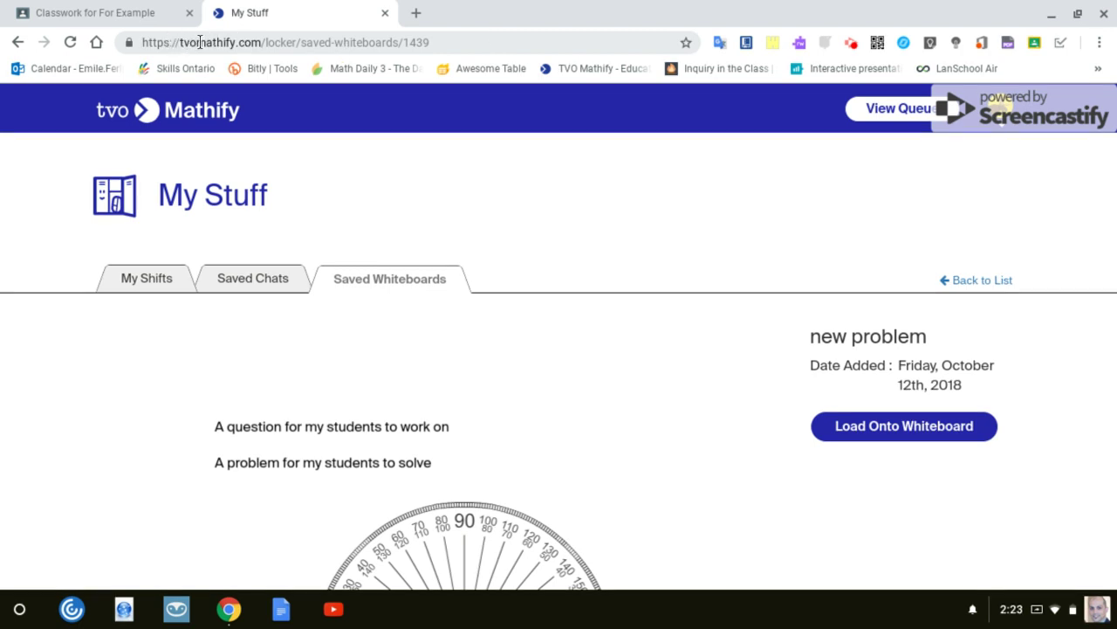
Step: Copy the saved whiteboard's web address, then log out of Mathify
{"action": "left_click", "coordinate": [321, 42]}
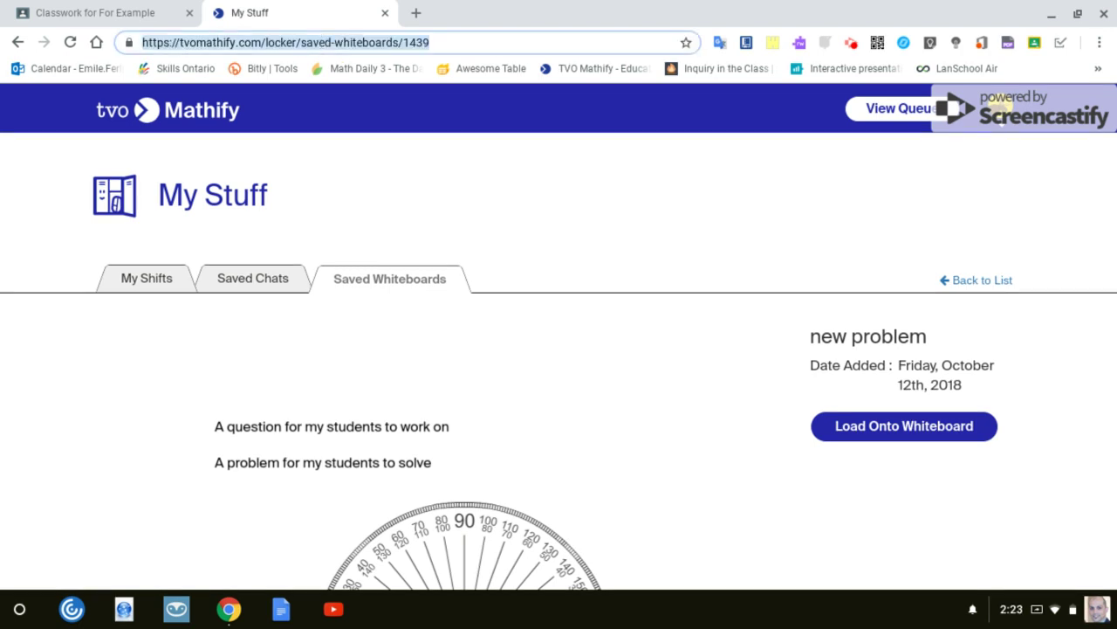
{"action": "right_click", "coordinate": [322, 41]}
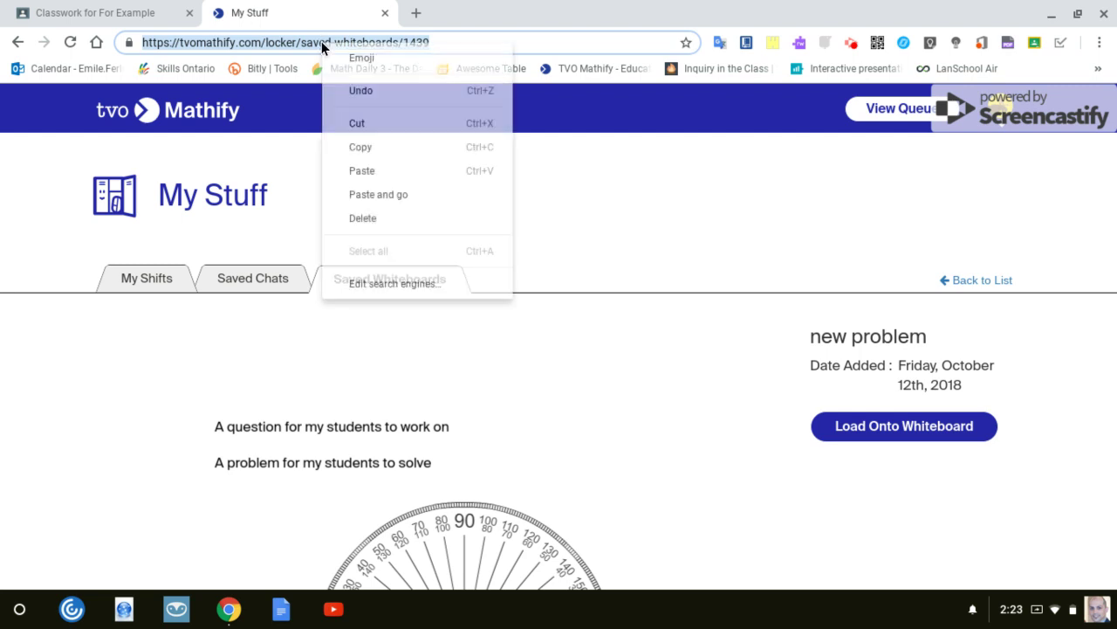
{"action": "left_click", "coordinate": [374, 149]}
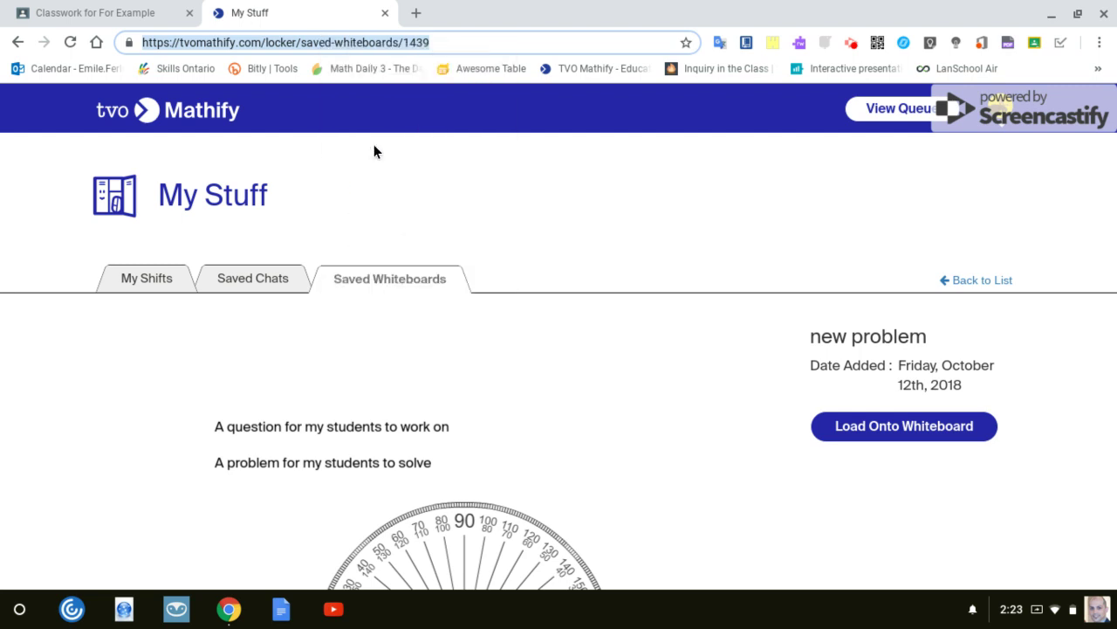
{"action": "left_click", "coordinate": [1004, 109]}
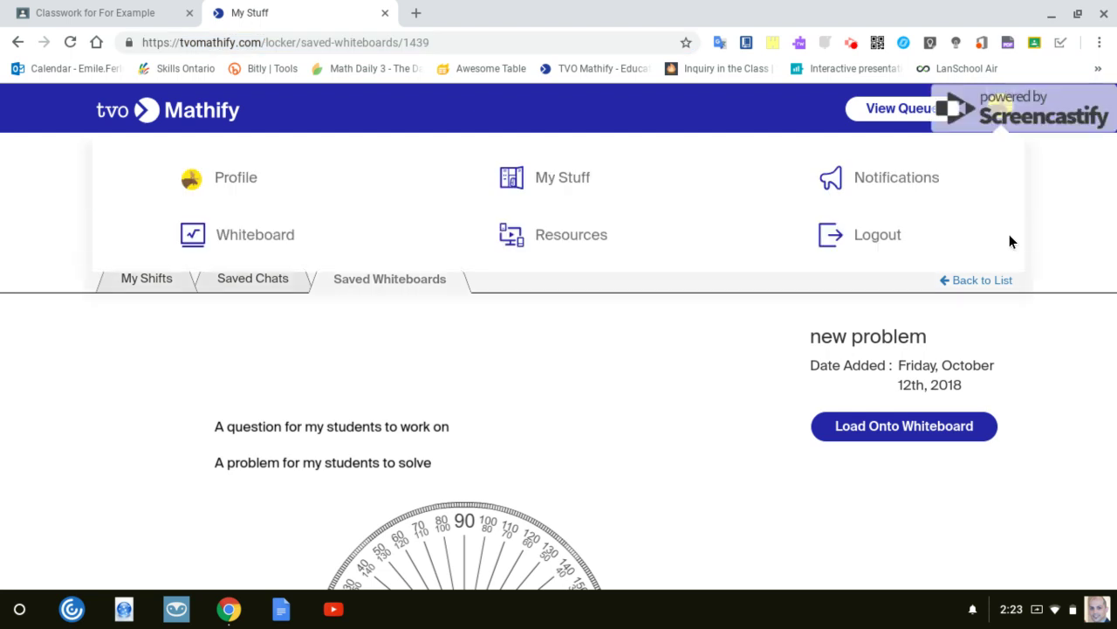
{"action": "left_click", "coordinate": [884, 239]}
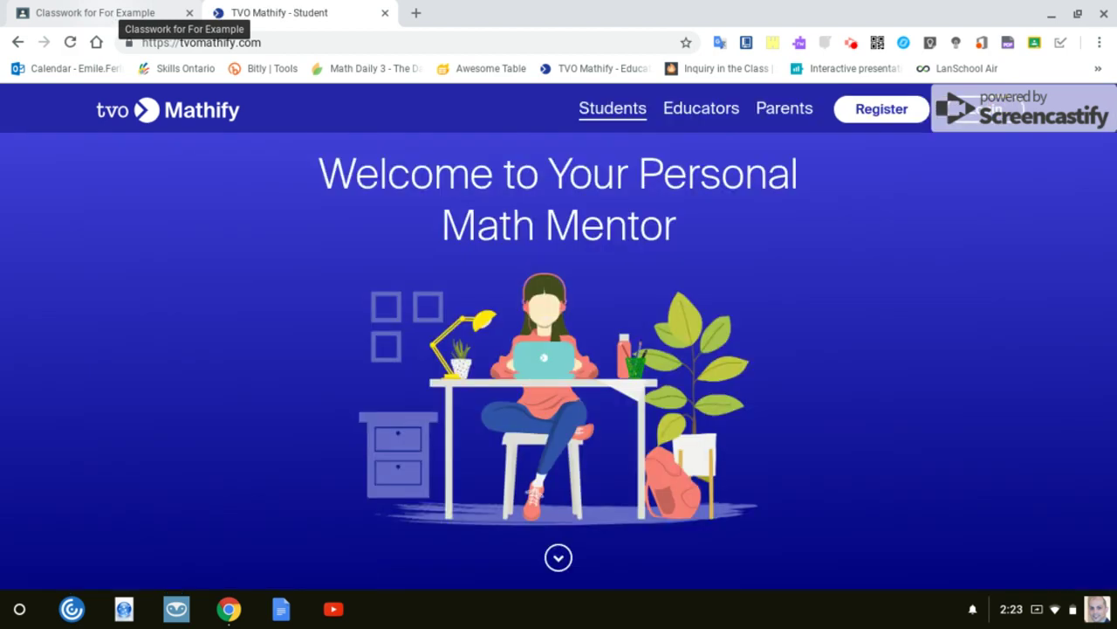
Step: Attach the copied Mathify whiteboard link to the Google Classroom Mathematics assignment
{"action": "left_click", "coordinate": [112, 13]}
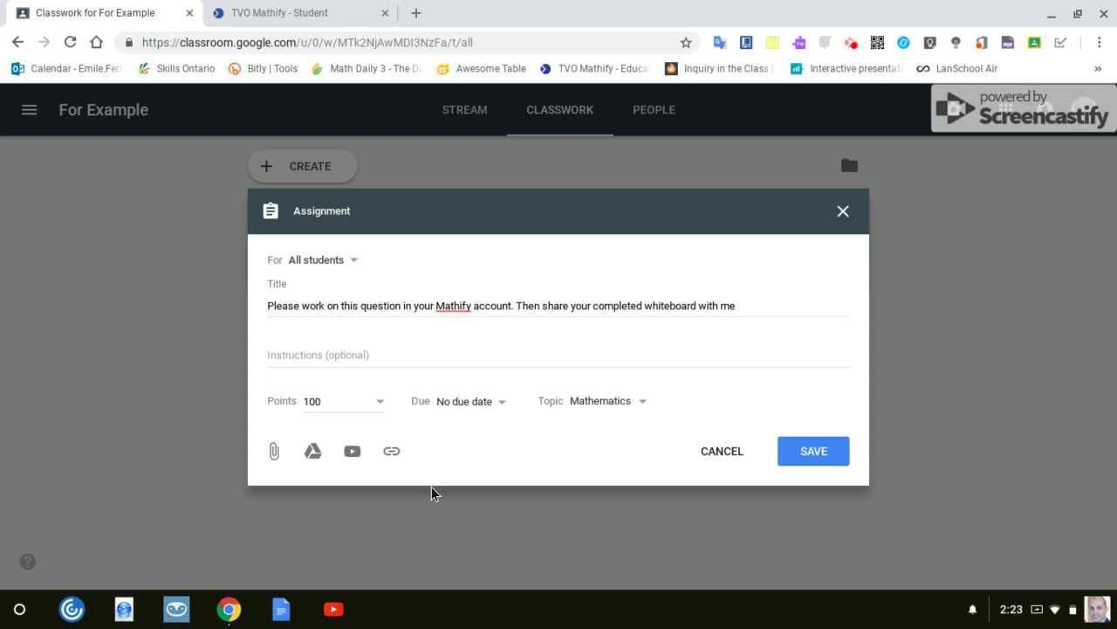
{"action": "left_click", "coordinate": [393, 452]}
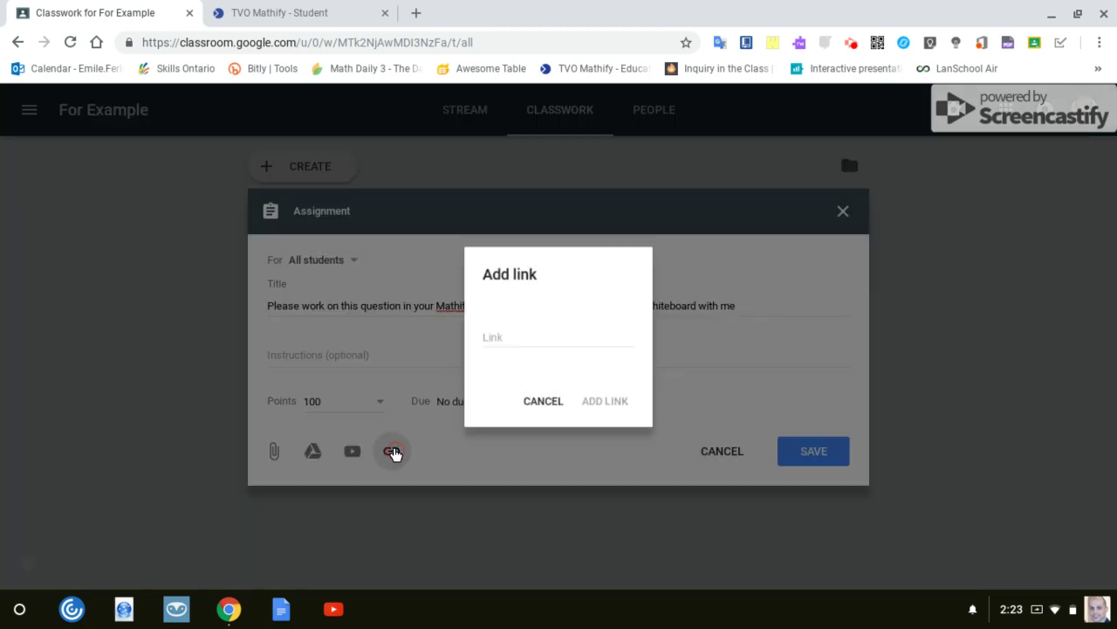
{"action": "right_click", "coordinate": [494, 337]}
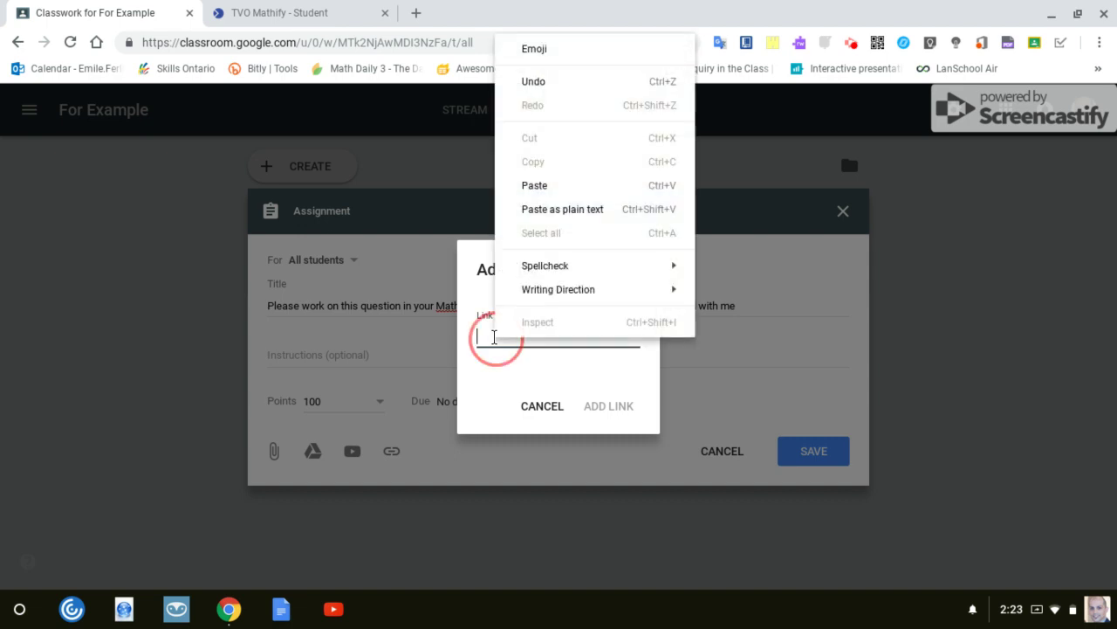
{"action": "left_click", "coordinate": [536, 185]}
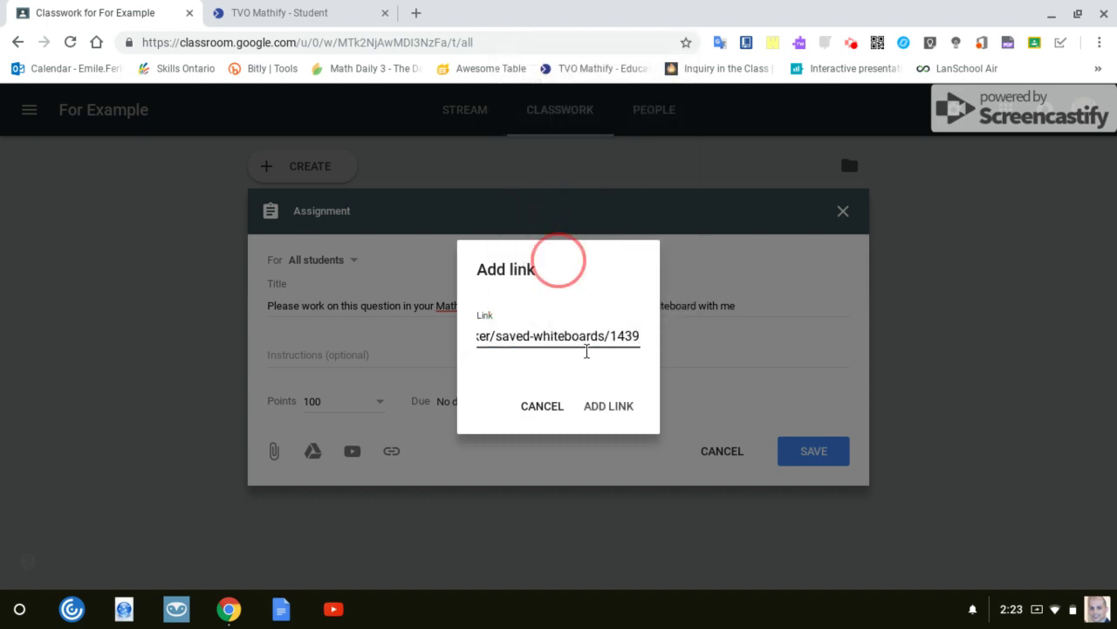
{"action": "left_click", "coordinate": [599, 407]}
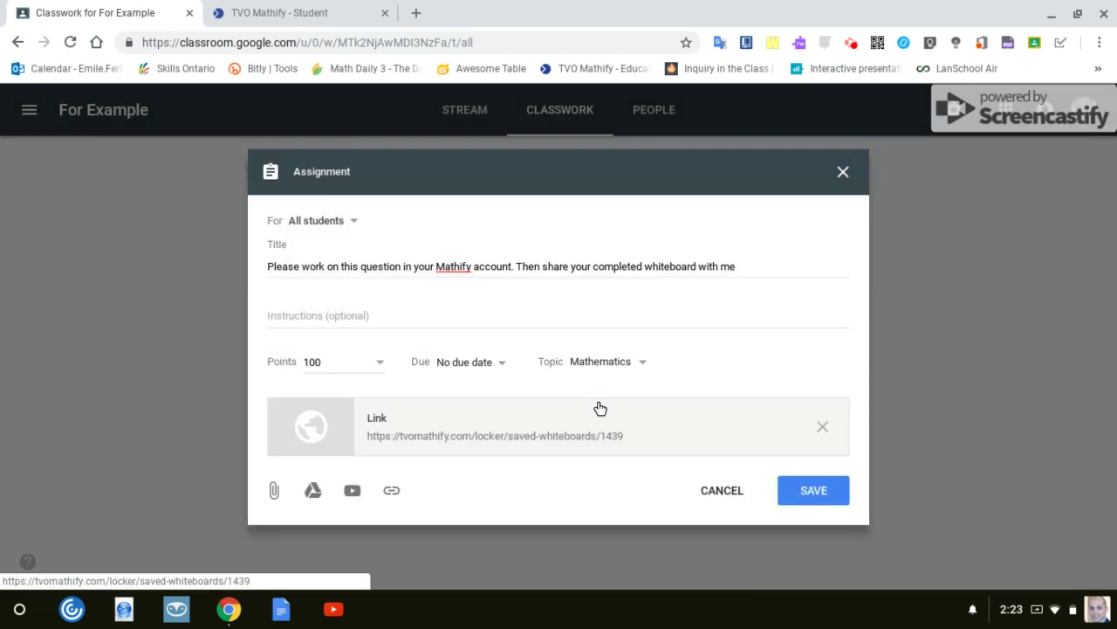
Step: Save the assignment and open its Student Work page
{"action": "left_click", "coordinate": [801, 493]}
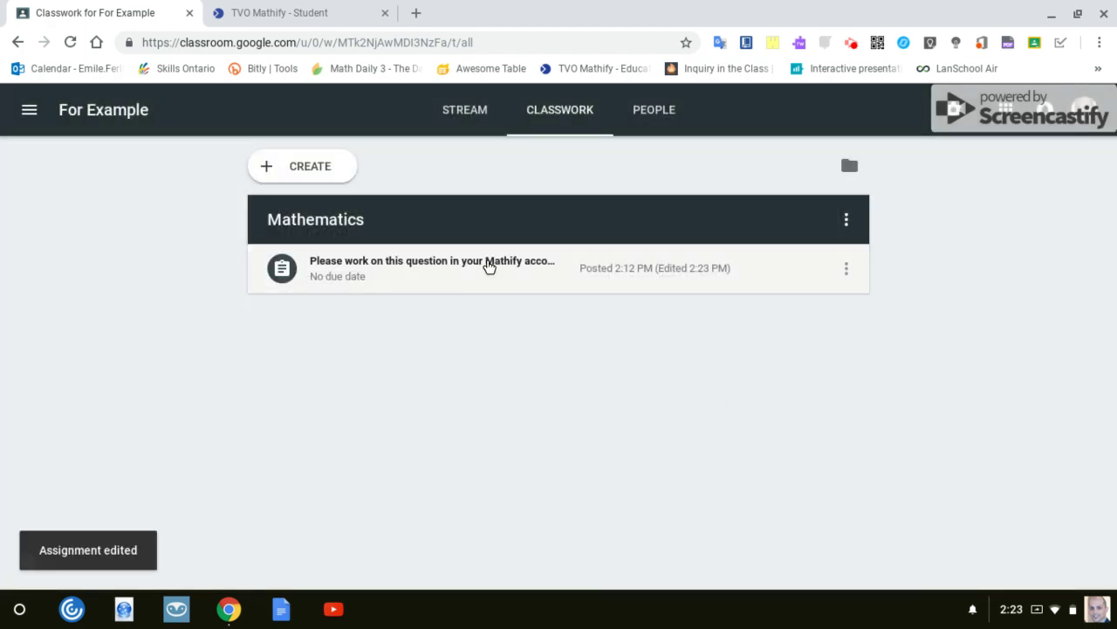
{"action": "left_click", "coordinate": [490, 264]}
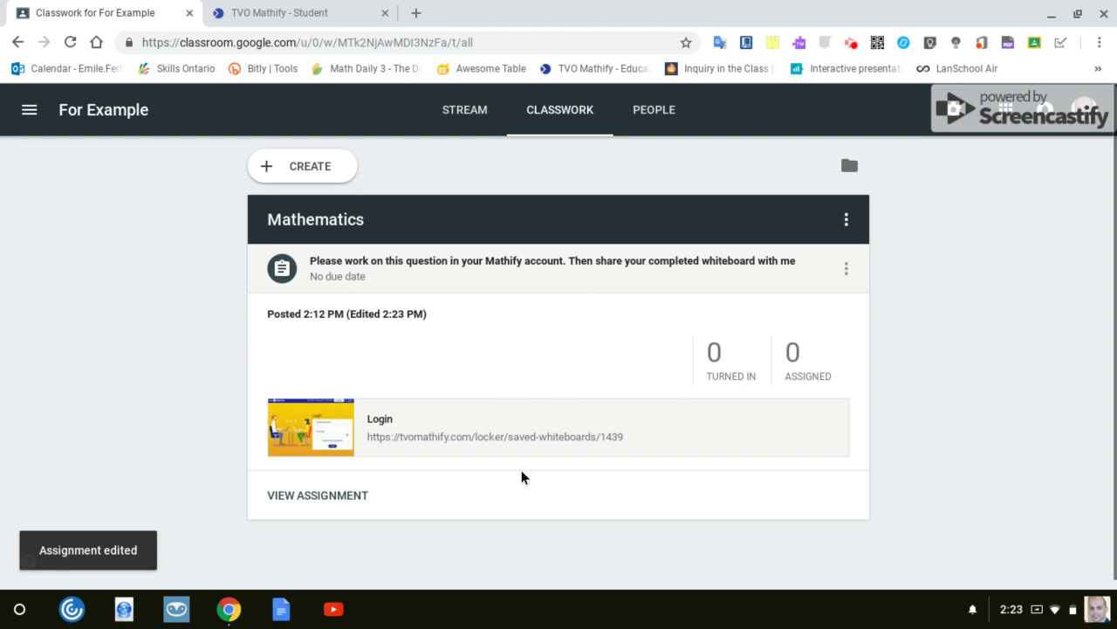
{"action": "left_click", "coordinate": [333, 499]}
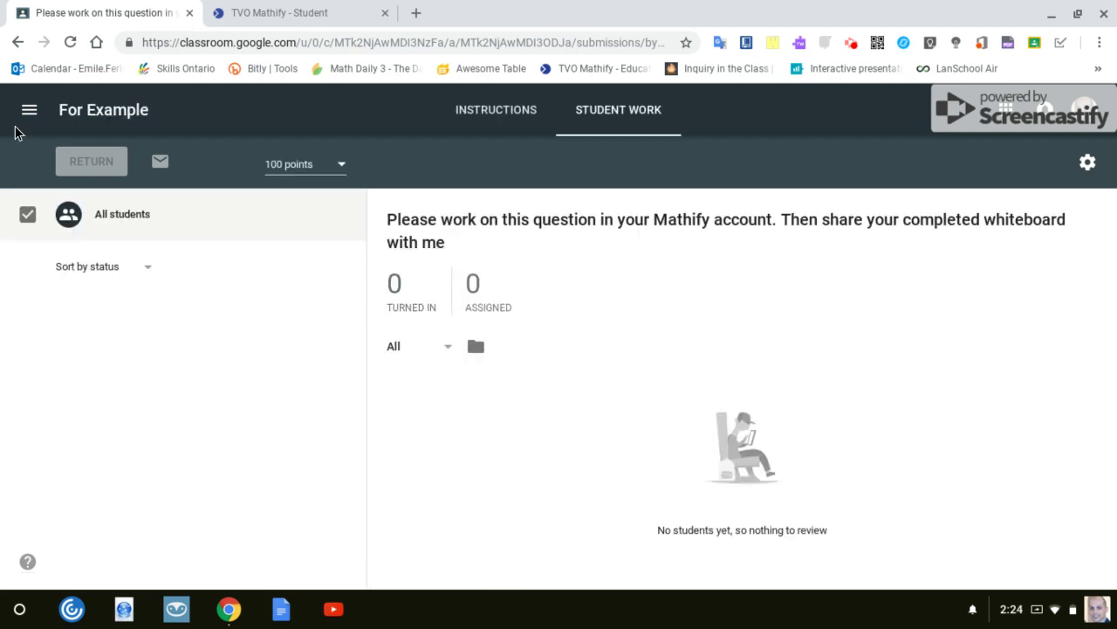
Step: Close the extra Mathify tab and sign in with the saved username and the account password
{"action": "left_click", "coordinate": [18, 42]}
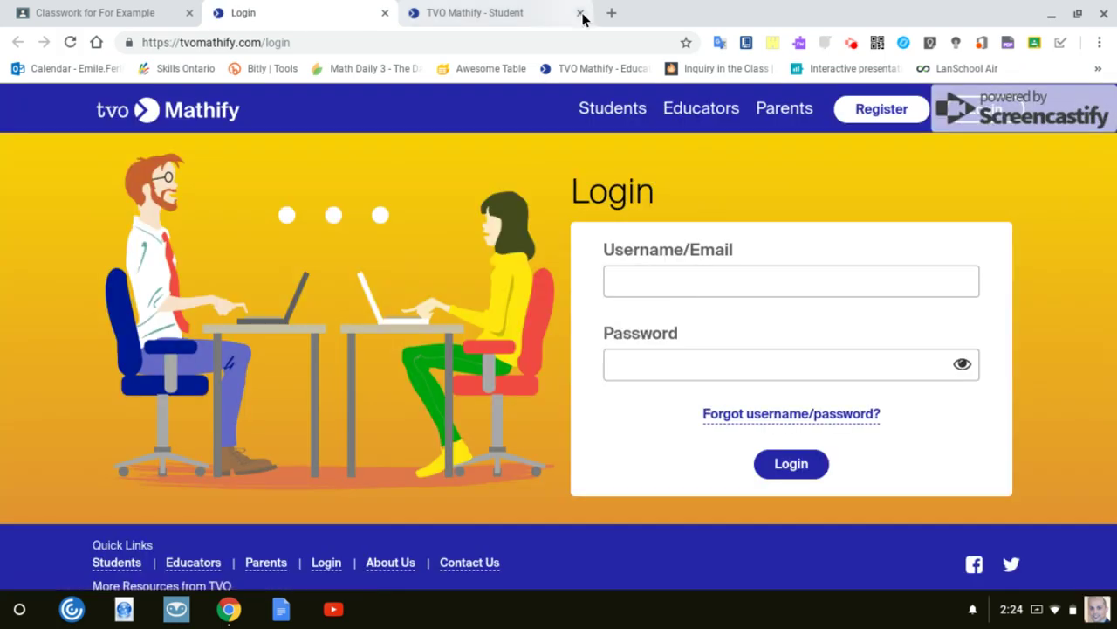
{"action": "left_click", "coordinate": [581, 12]}
{"action": "left_click", "coordinate": [724, 275]}
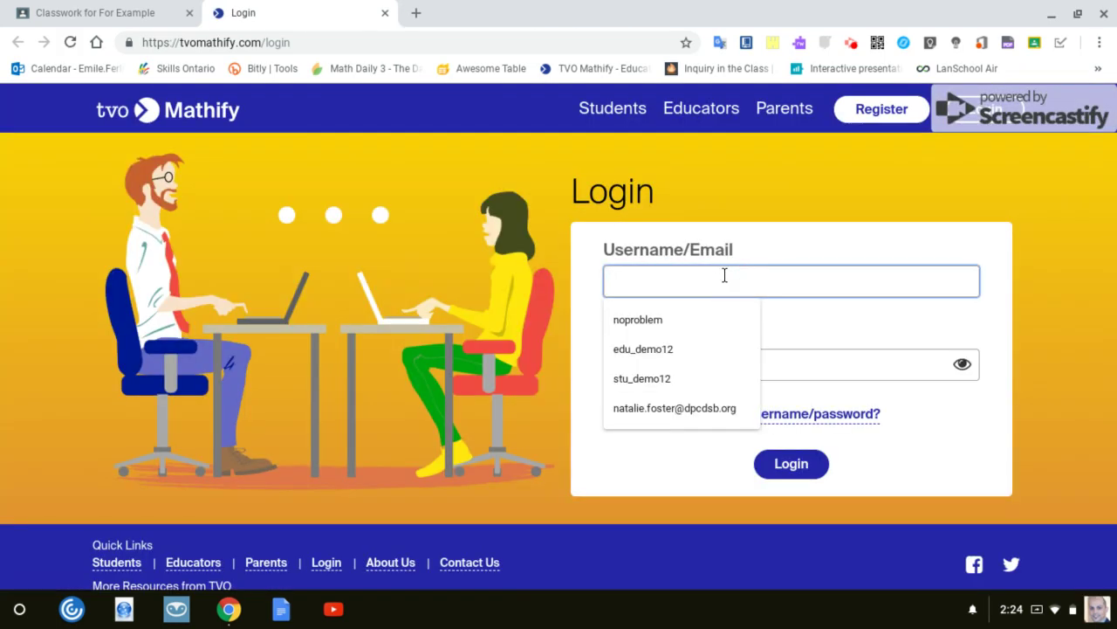
{"action": "left_click", "coordinate": [644, 328]}
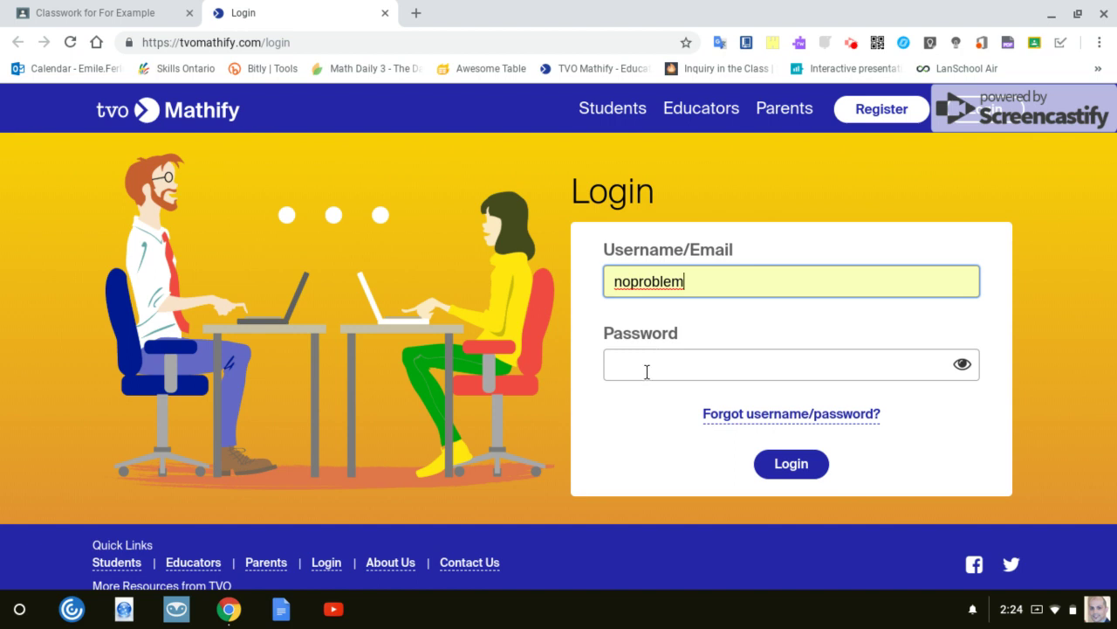
{"action": "left_click", "coordinate": [647, 372]}
{"action": "key", "text": "Return"}
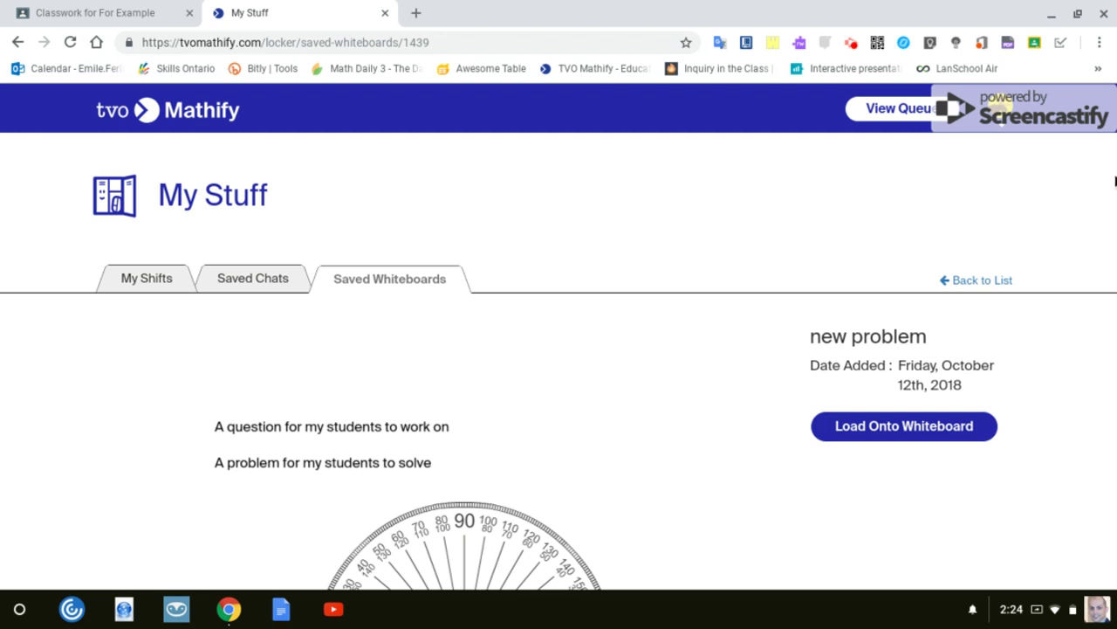
Step: Load the 'new problem' saved whiteboard onto a whiteboard
{"action": "left_click", "coordinate": [1115, 181]}
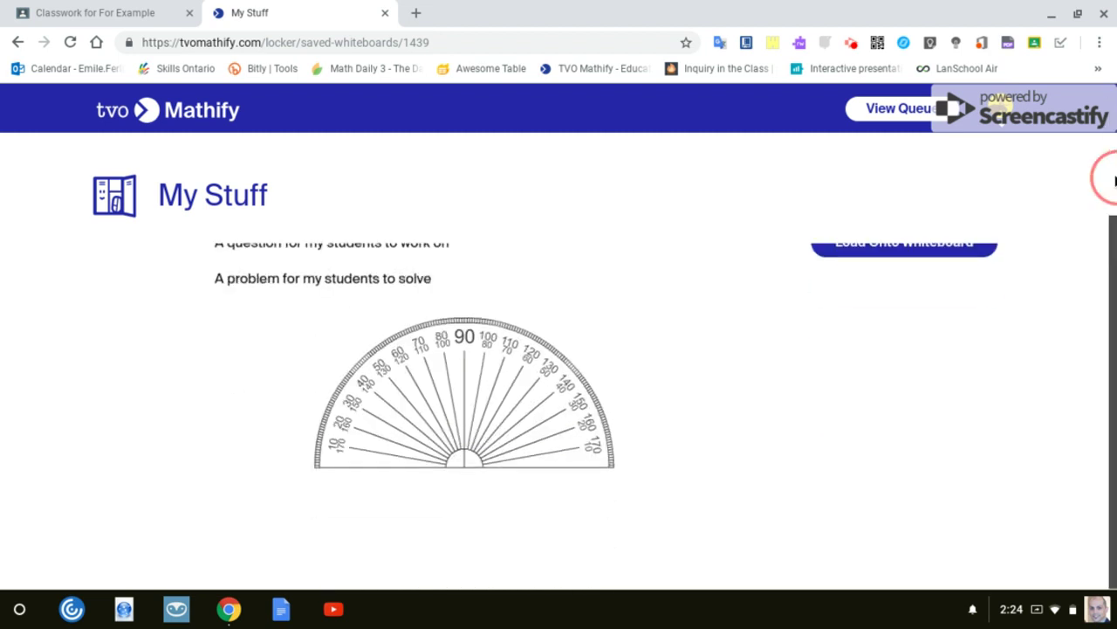
{"action": "left_click_drag", "start_coordinate": [1115, 180], "coordinate": [1115, 135]}
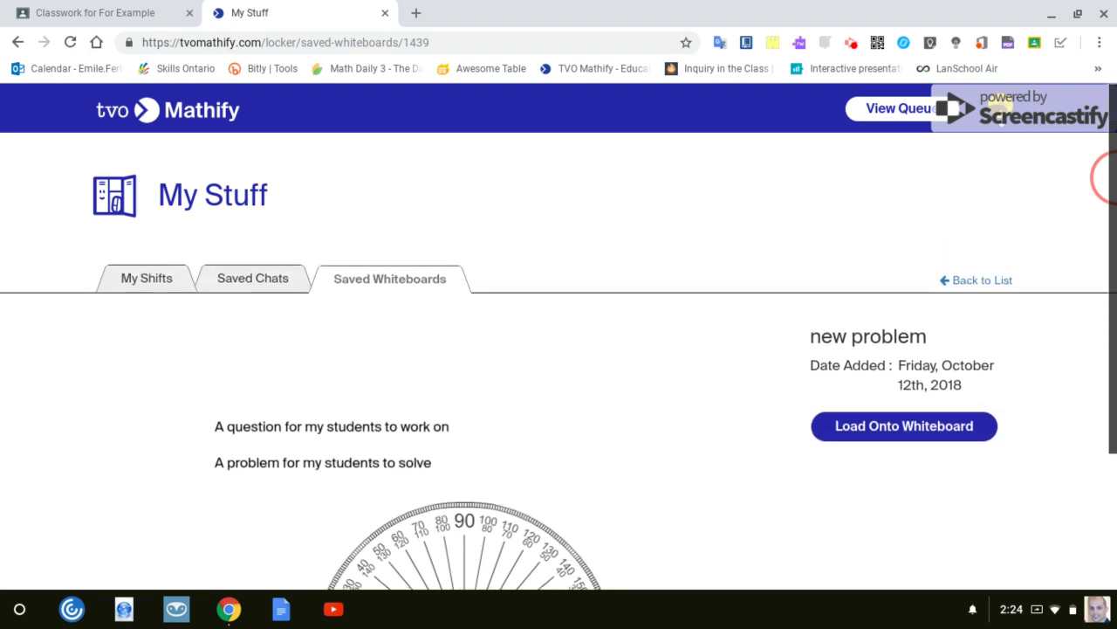
{"action": "mouse_move", "coordinate": [1109, 177]}
{"action": "left_mouse_down"}
{"action": "mouse_move", "coordinate": [1108, 189]}
{"action": "mouse_move", "coordinate": [1109, 145]}
{"action": "mouse_move", "coordinate": [1109, 191]}
{"action": "left_mouse_up"}
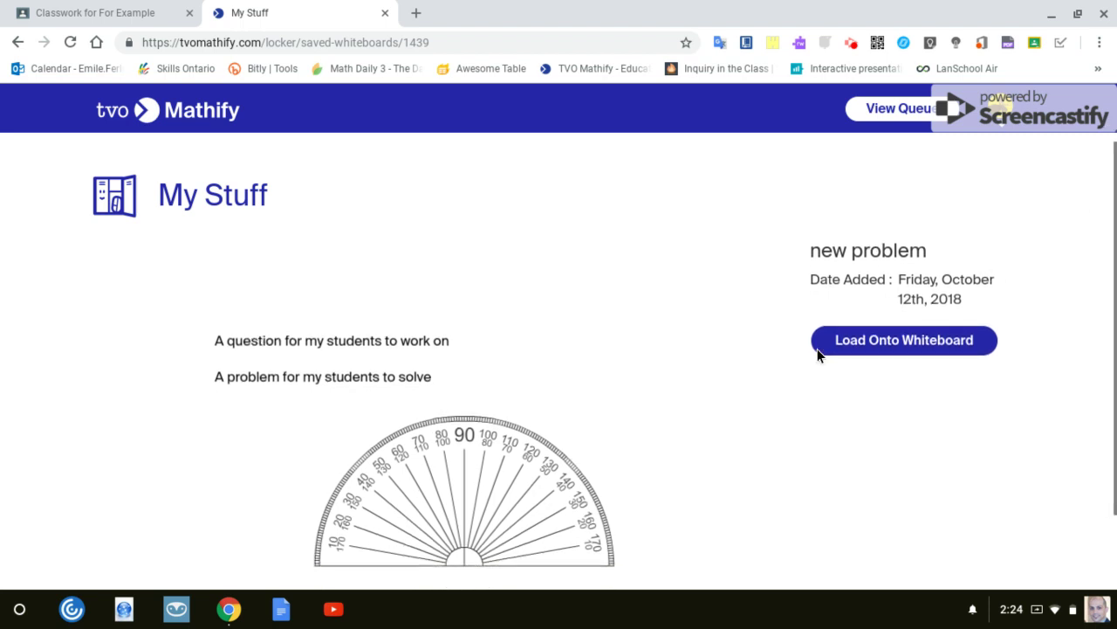
{"action": "left_click", "coordinate": [847, 341]}
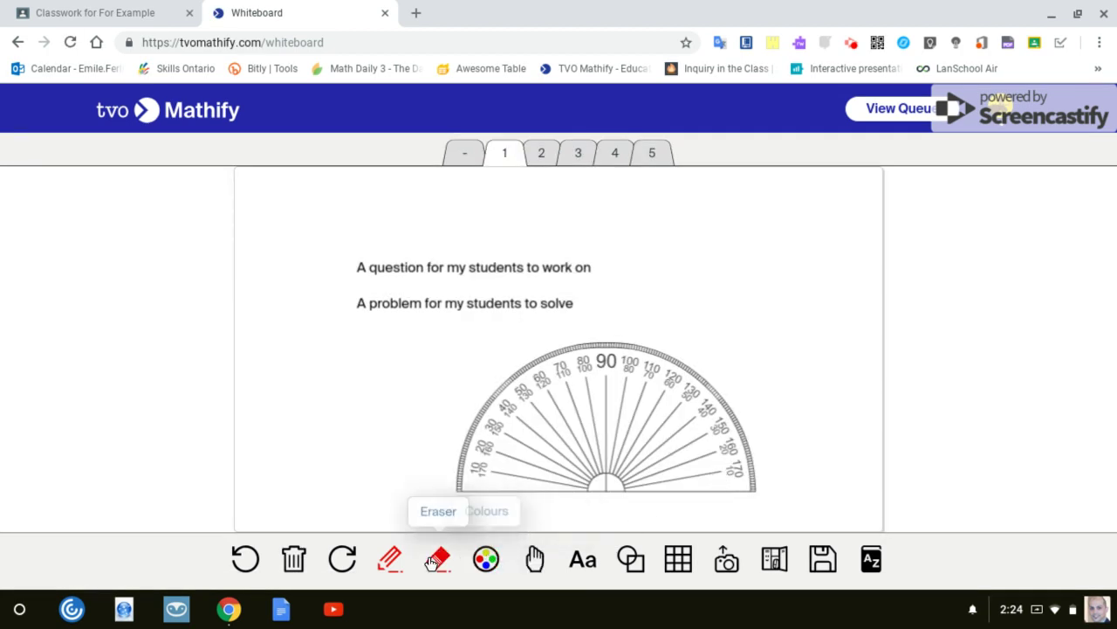
Step: Switch the pencil colour to red and draw a few red strokes on page one
{"action": "left_click", "coordinate": [486, 559]}
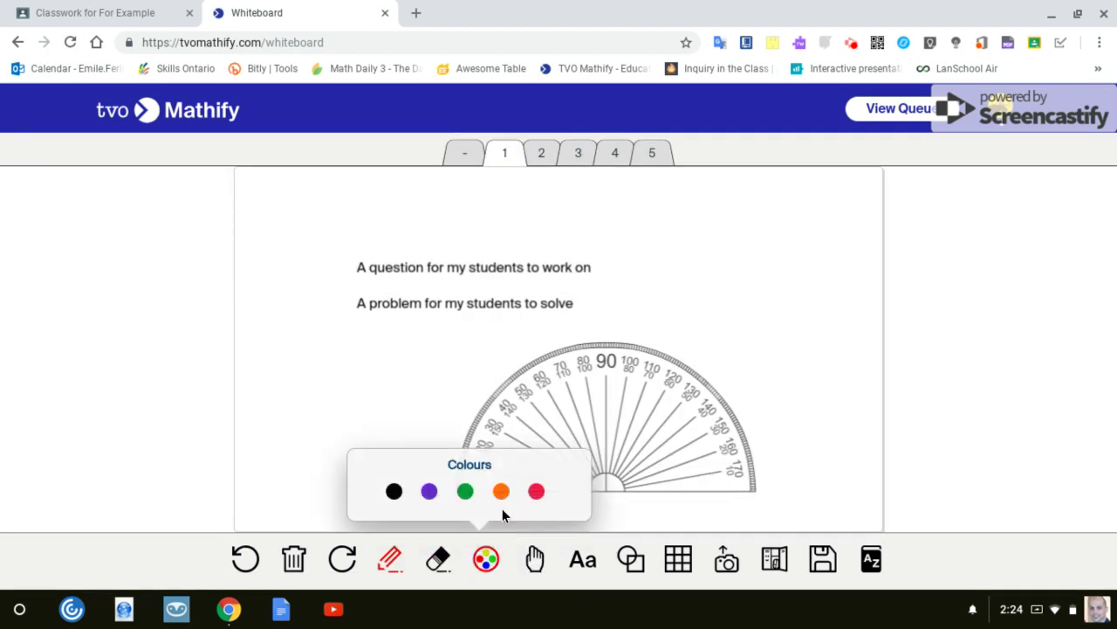
{"action": "left_click", "coordinate": [535, 492]}
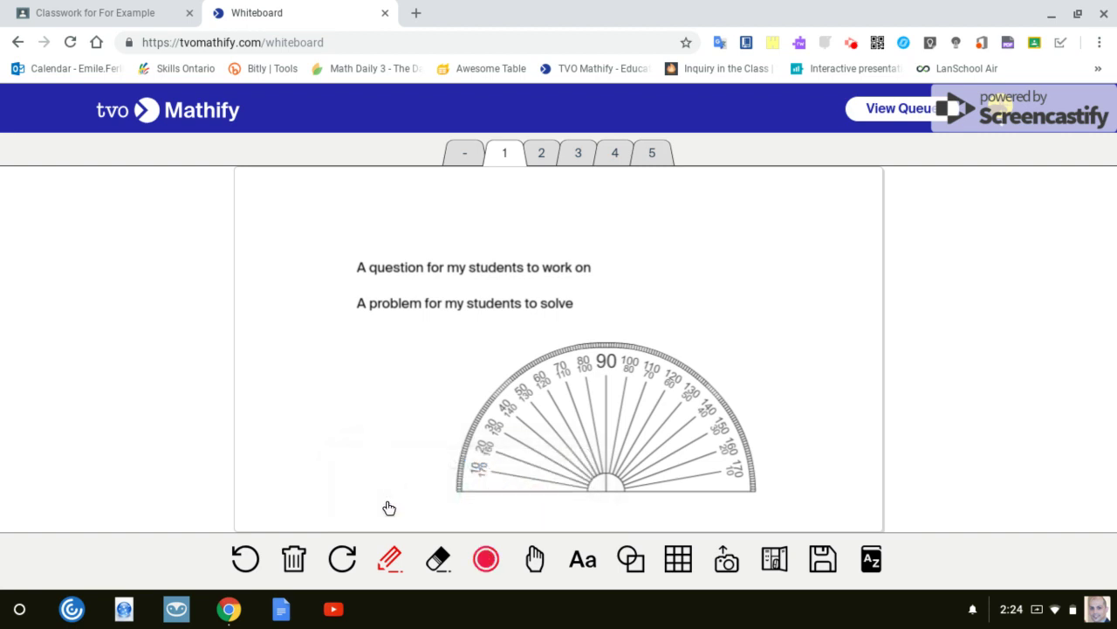
{"action": "mouse_move", "coordinate": [684, 190]}
{"action": "left_mouse_down"}
{"action": "mouse_move", "coordinate": [705, 219]}
{"action": "mouse_move", "coordinate": [765, 168]}
{"action": "left_mouse_up"}
{"action": "left_click_drag", "start_coordinate": [774, 210], "coordinate": [814, 270]}
{"action": "left_click_drag", "start_coordinate": [814, 229], "coordinate": [829, 215]}
{"action": "left_click_drag", "start_coordinate": [858, 177], "coordinate": [881, 257]}
Step: Handwrite 'Keep Work' in red on whiteboard page 2, then bring up the save prompt
{"action": "left_click", "coordinate": [541, 153]}
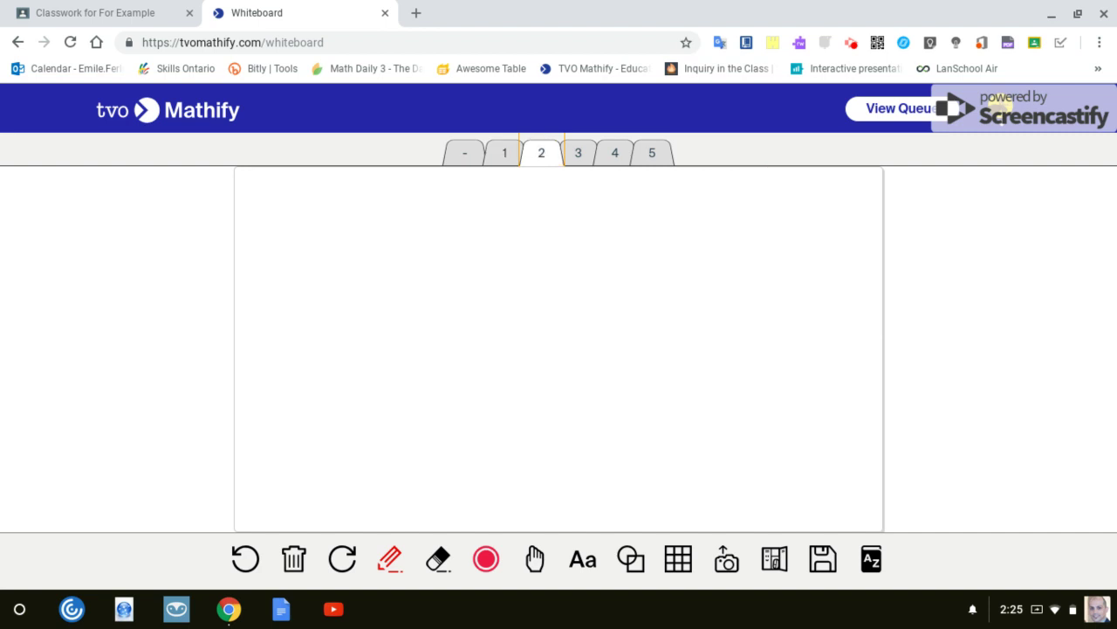
{"action": "left_click_drag", "start_coordinate": [346, 222], "coordinate": [344, 347]}
{"action": "left_click_drag", "start_coordinate": [341, 290], "coordinate": [389, 204]}
{"action": "left_click_drag", "start_coordinate": [353, 264], "coordinate": [380, 326]}
{"action": "mouse_move", "coordinate": [403, 295]}
{"action": "left_mouse_down"}
{"action": "mouse_move", "coordinate": [424, 282]}
{"action": "mouse_move", "coordinate": [435, 321]}
{"action": "left_mouse_up"}
{"action": "mouse_move", "coordinate": [474, 293]}
{"action": "left_mouse_down"}
{"action": "mouse_move", "coordinate": [494, 282]}
{"action": "mouse_move", "coordinate": [497, 300]}
{"action": "left_mouse_up"}
{"action": "mouse_move", "coordinate": [543, 297]}
{"action": "left_mouse_down"}
{"action": "mouse_move", "coordinate": [558, 381]}
{"action": "mouse_move", "coordinate": [572, 270]}
{"action": "mouse_move", "coordinate": [557, 293]}
{"action": "left_mouse_up"}
{"action": "mouse_move", "coordinate": [679, 256]}
{"action": "left_mouse_down"}
{"action": "mouse_move", "coordinate": [668, 306]}
{"action": "mouse_move", "coordinate": [721, 252]}
{"action": "left_mouse_up"}
{"action": "left_click_drag", "start_coordinate": [740, 313], "coordinate": [780, 294]}
{"action": "left_click_drag", "start_coordinate": [794, 239], "coordinate": [808, 327]}
{"action": "mouse_move", "coordinate": [806, 293]}
{"action": "left_mouse_down"}
{"action": "mouse_move", "coordinate": [819, 278]}
{"action": "mouse_move", "coordinate": [848, 352]}
{"action": "left_mouse_up"}
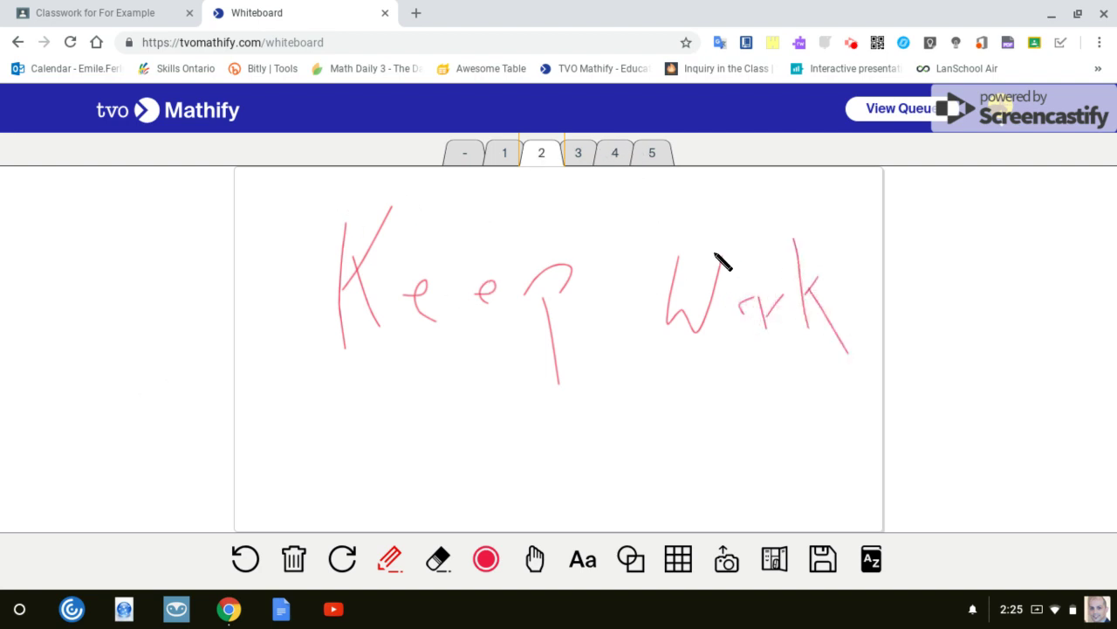
{"action": "left_click", "coordinate": [825, 561]}
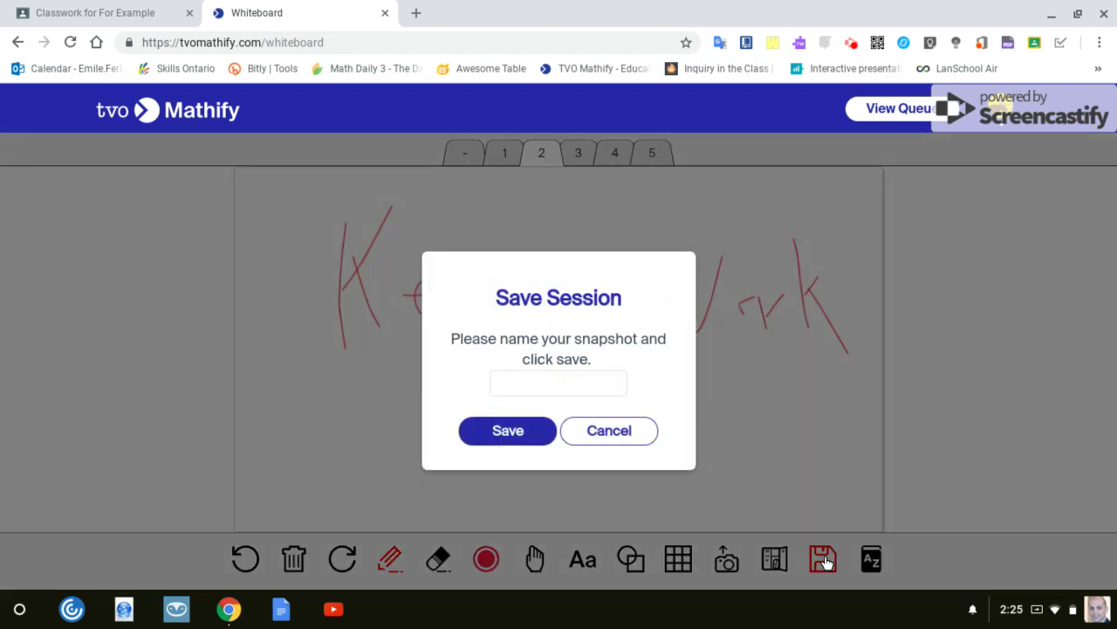
Step: Save the whiteboard snapshot under the name 'answer to new problem'
{"action": "left_click", "coordinate": [555, 383]}
{"action": "type", "text": "as"}
{"action": "type", "text": "nswer to new problem"}
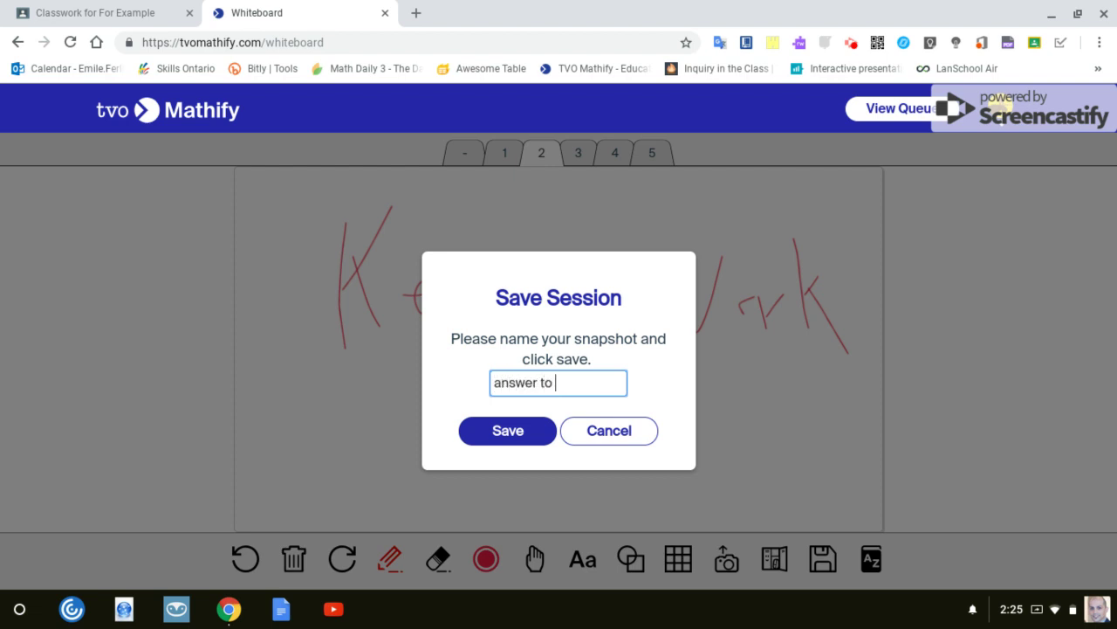
{"action": "left_click", "coordinate": [486, 433]}
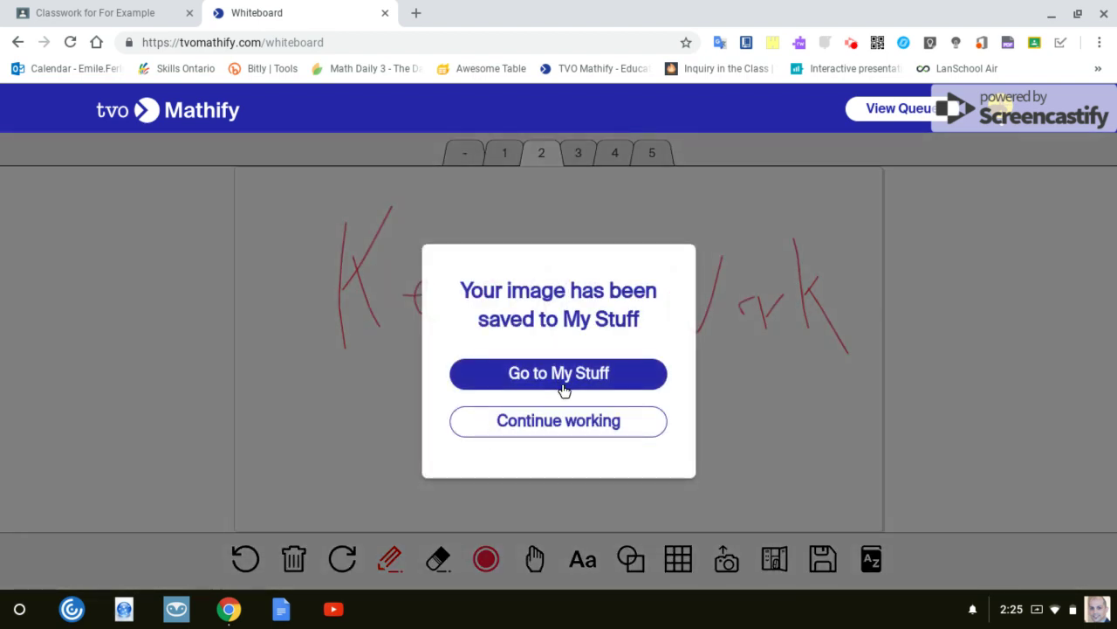
Step: Go to My Stuff and open the saved 'answer to new problem' whiteboard
{"action": "left_click", "coordinate": [563, 376]}
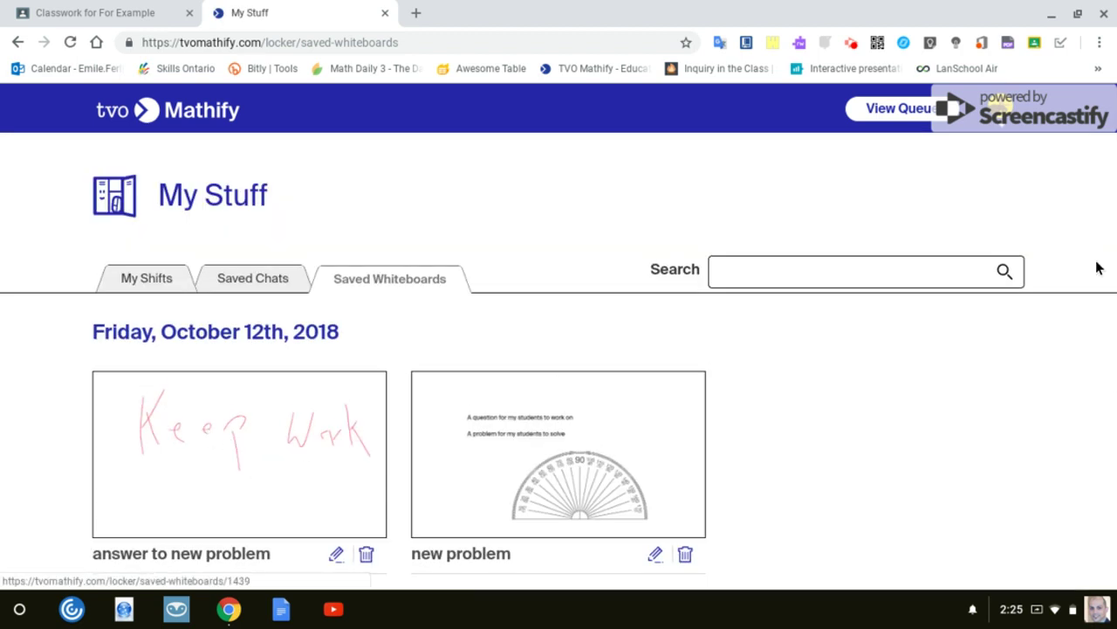
{"action": "left_click", "coordinate": [1116, 227]}
{"action": "scroll", "coordinate": [1116, 226], "scroll_direction": "down", "scroll_amount": 2}
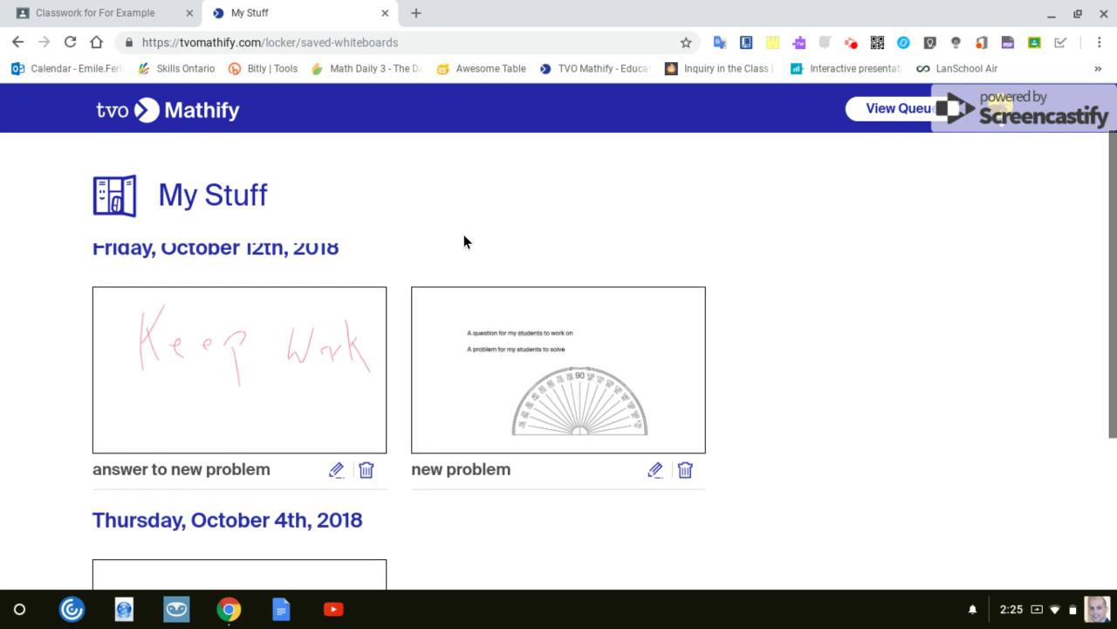
{"action": "left_click", "coordinate": [234, 353]}
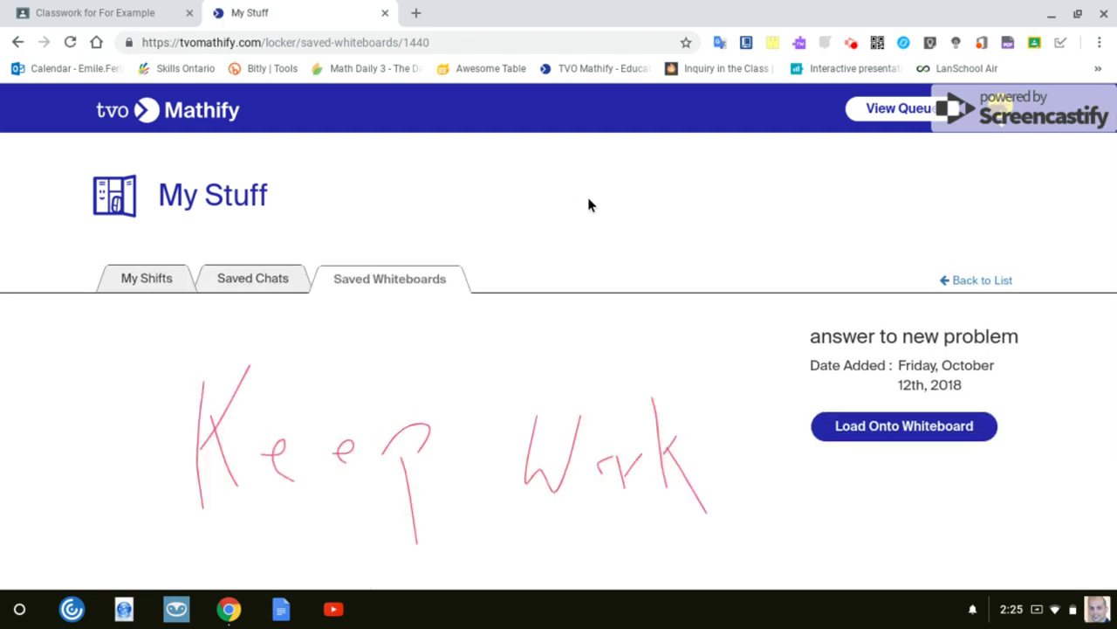
Step: Copy the saved whiteboard's web address from the address bar
{"action": "left_click", "coordinate": [353, 43]}
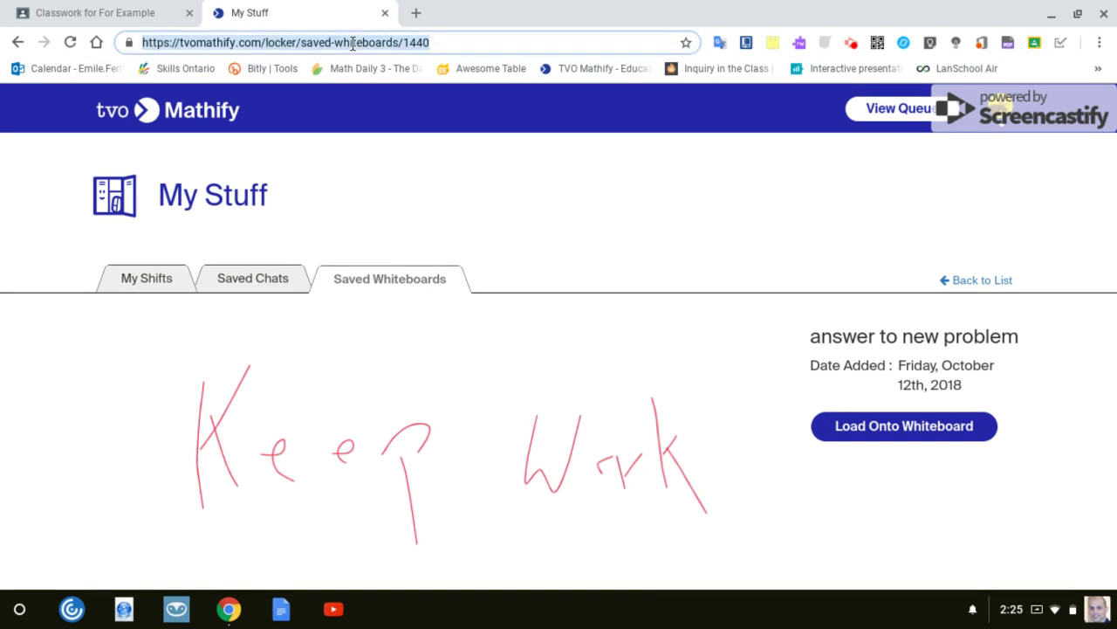
{"action": "right_click", "coordinate": [353, 44]}
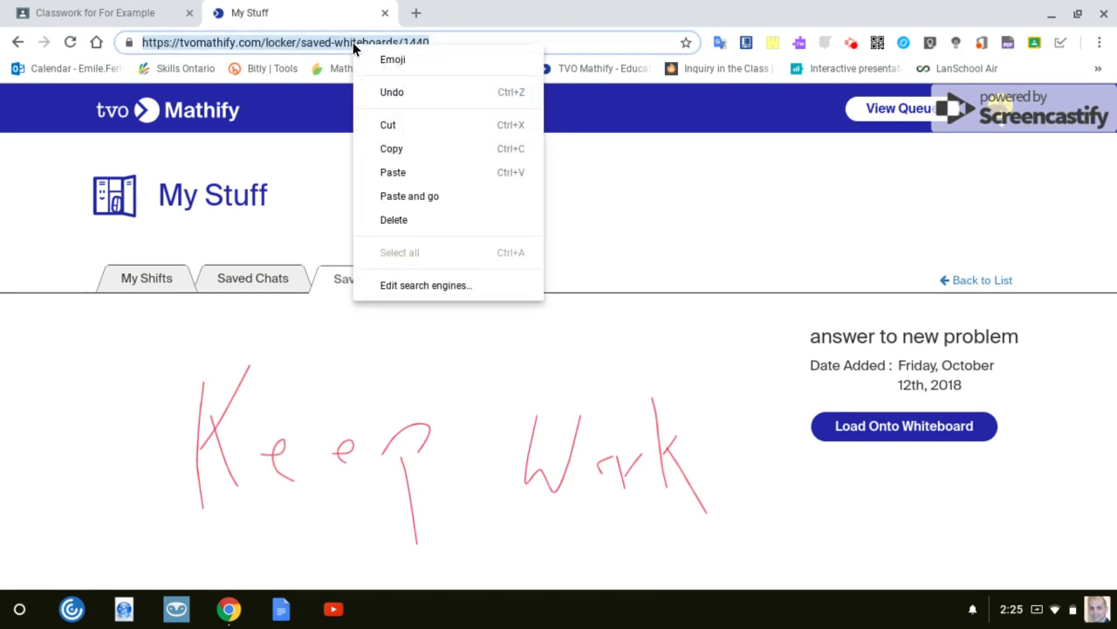
{"action": "left_click", "coordinate": [392, 150]}
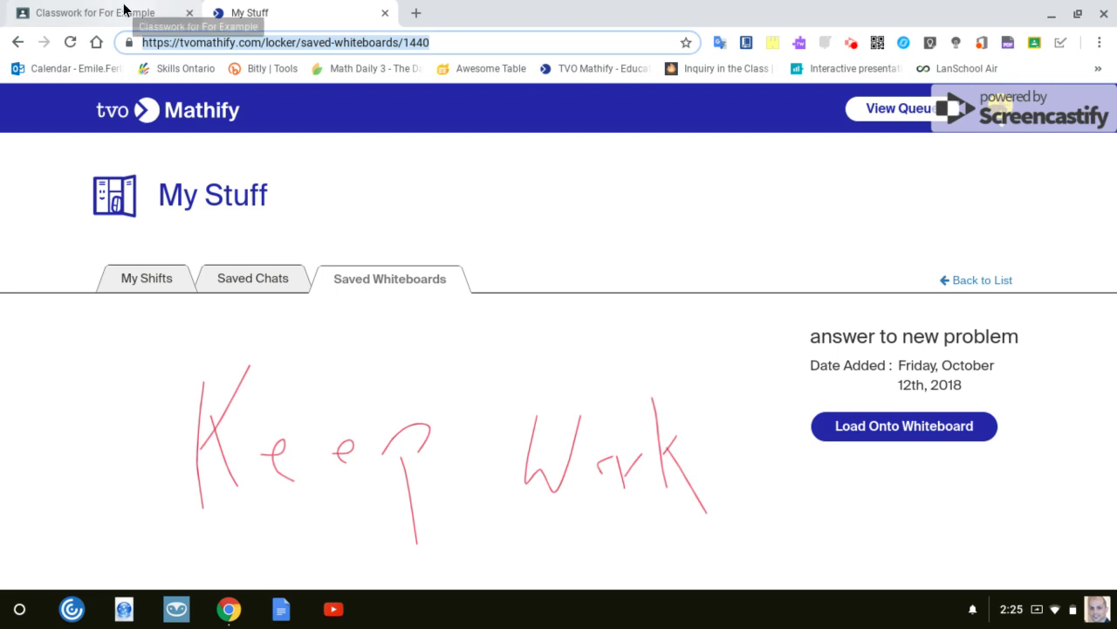
Step: Return to the Google Classroom Classwork page showing the Mathematics assignment
{"action": "left_click", "coordinate": [160, 13]}
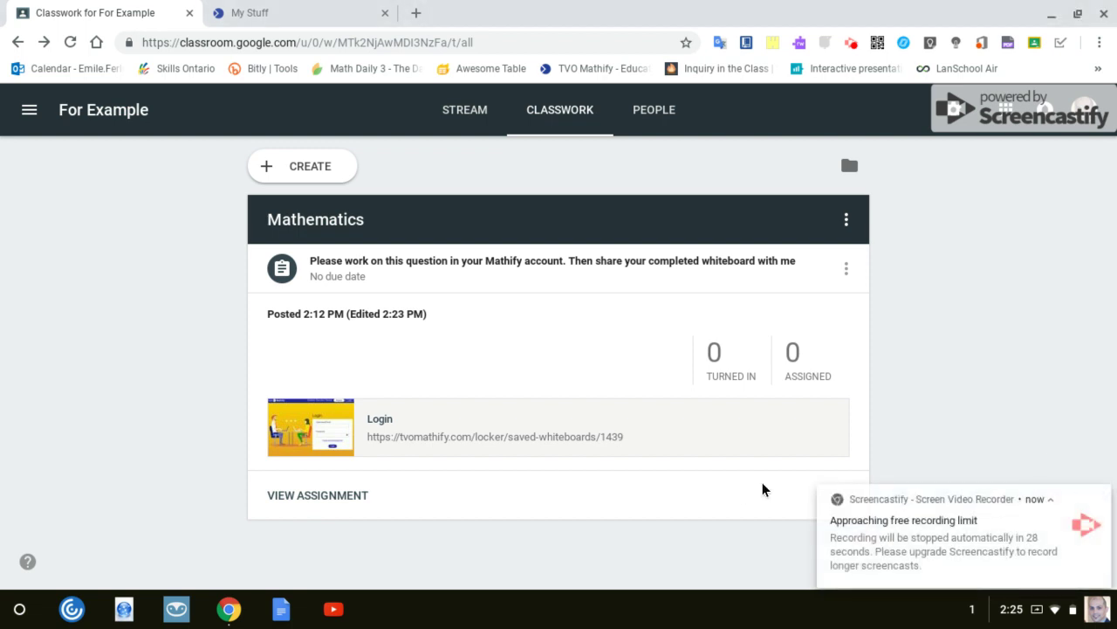
{"action": "left_click", "coordinate": [1099, 496]}
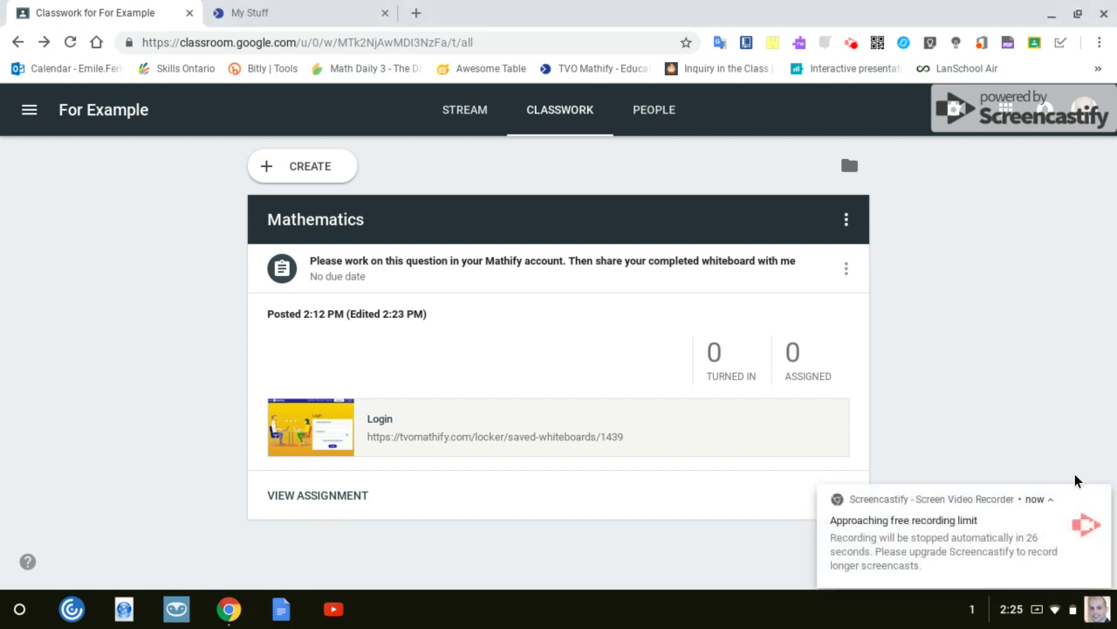